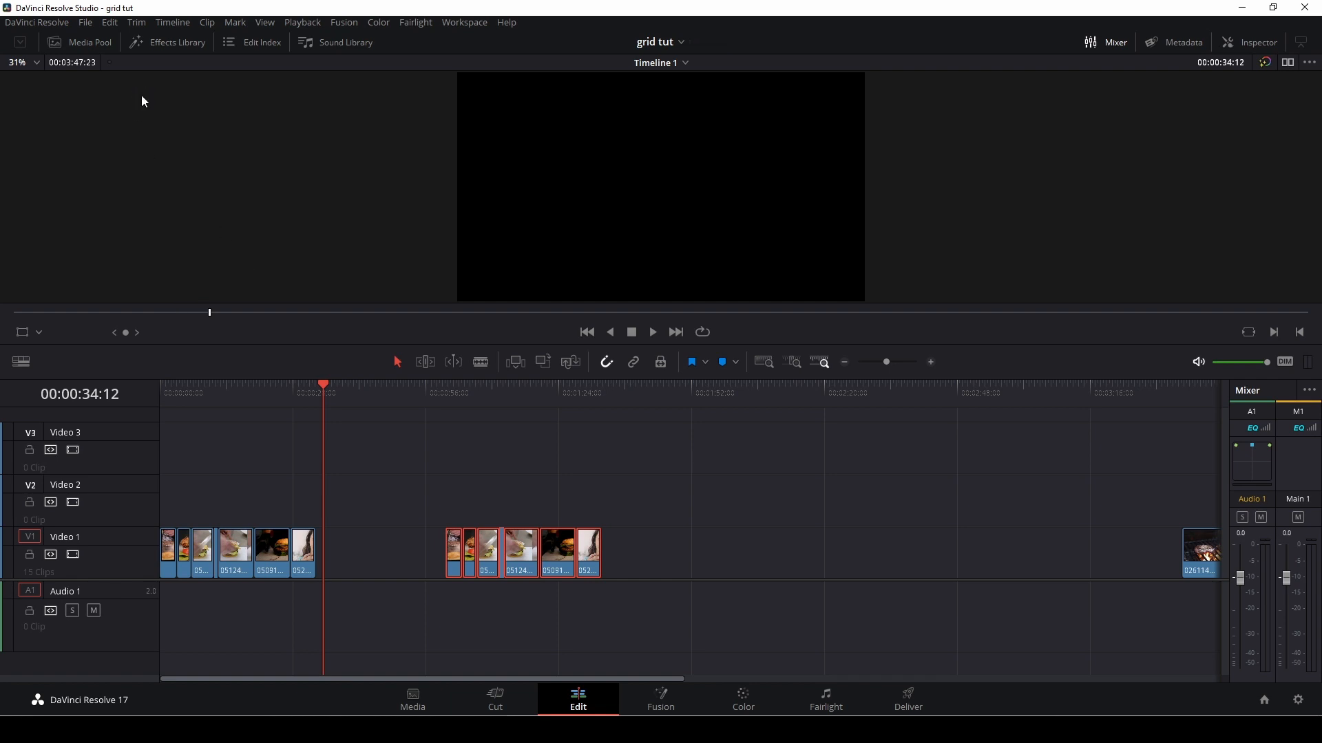
Step: Open the Effects Library, search the Open FX effects for "gri", and clear the search
left_click(173, 45)
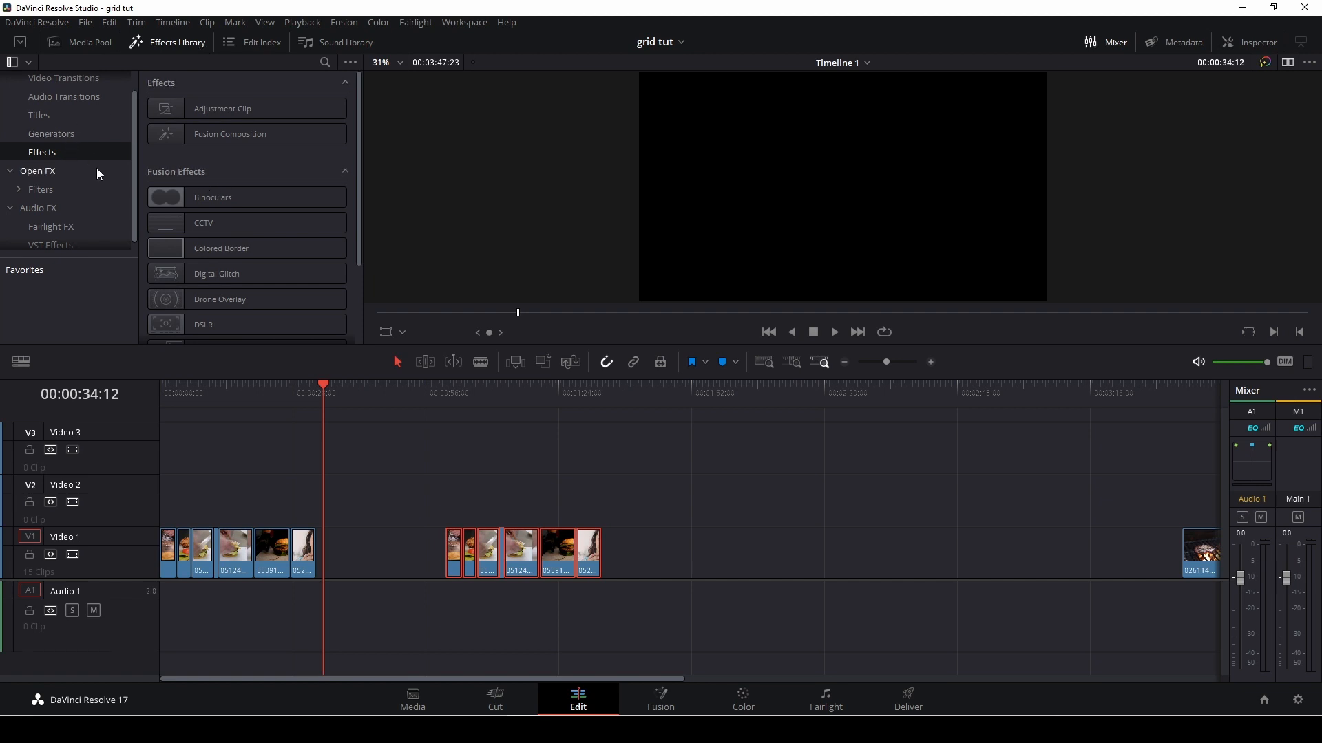
left_click(56, 172)
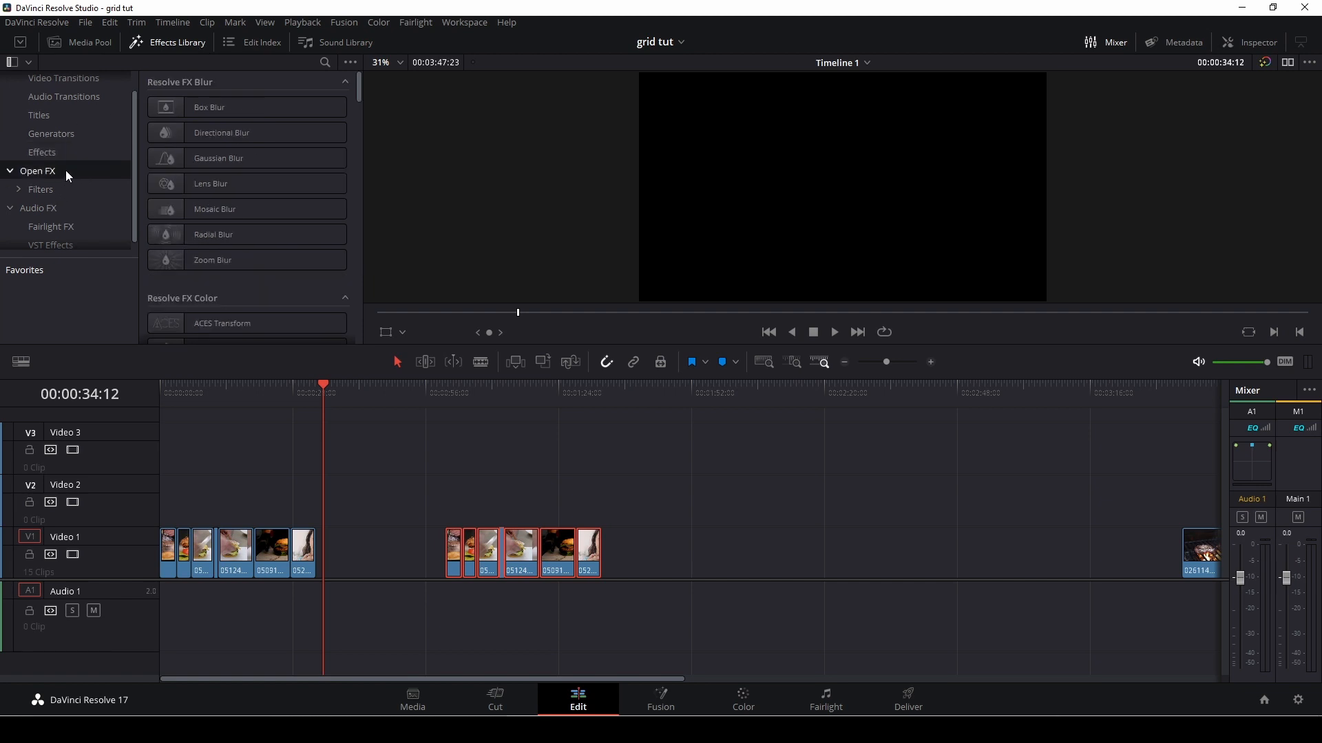
left_click(324, 60)
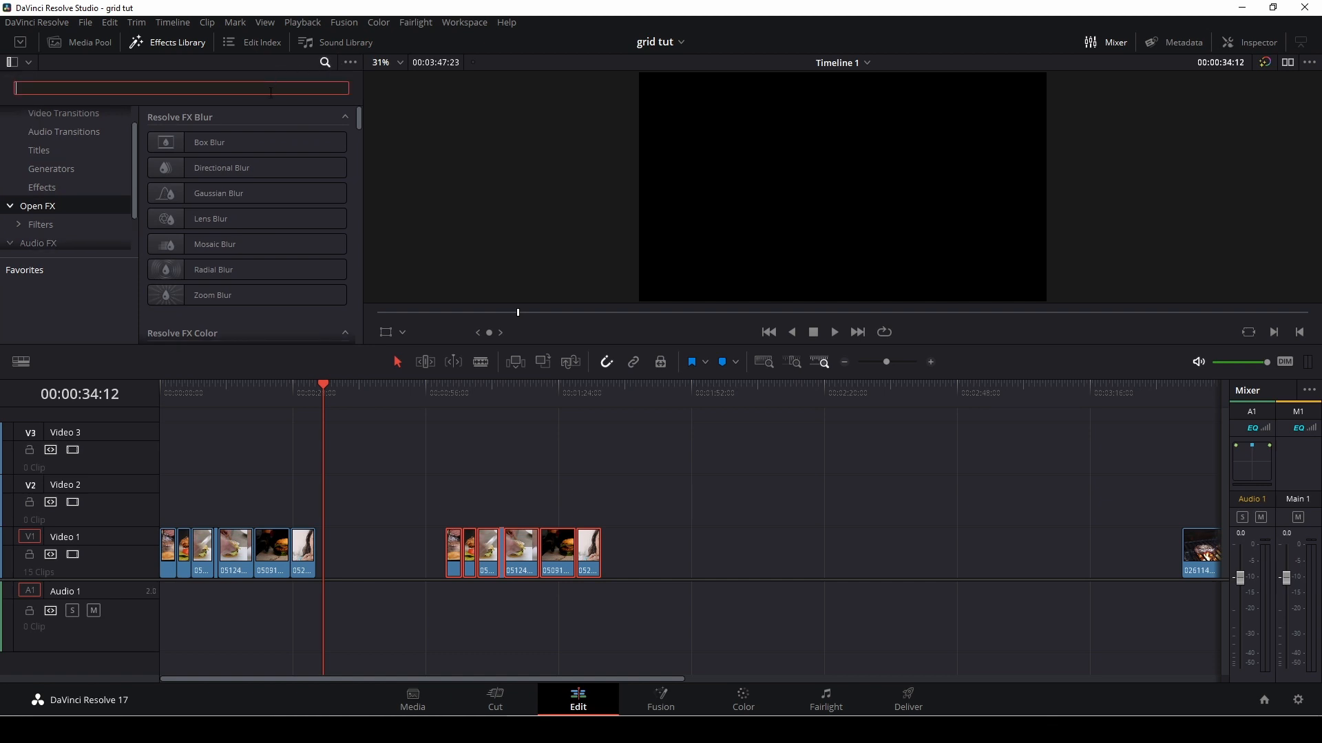
type("gri")
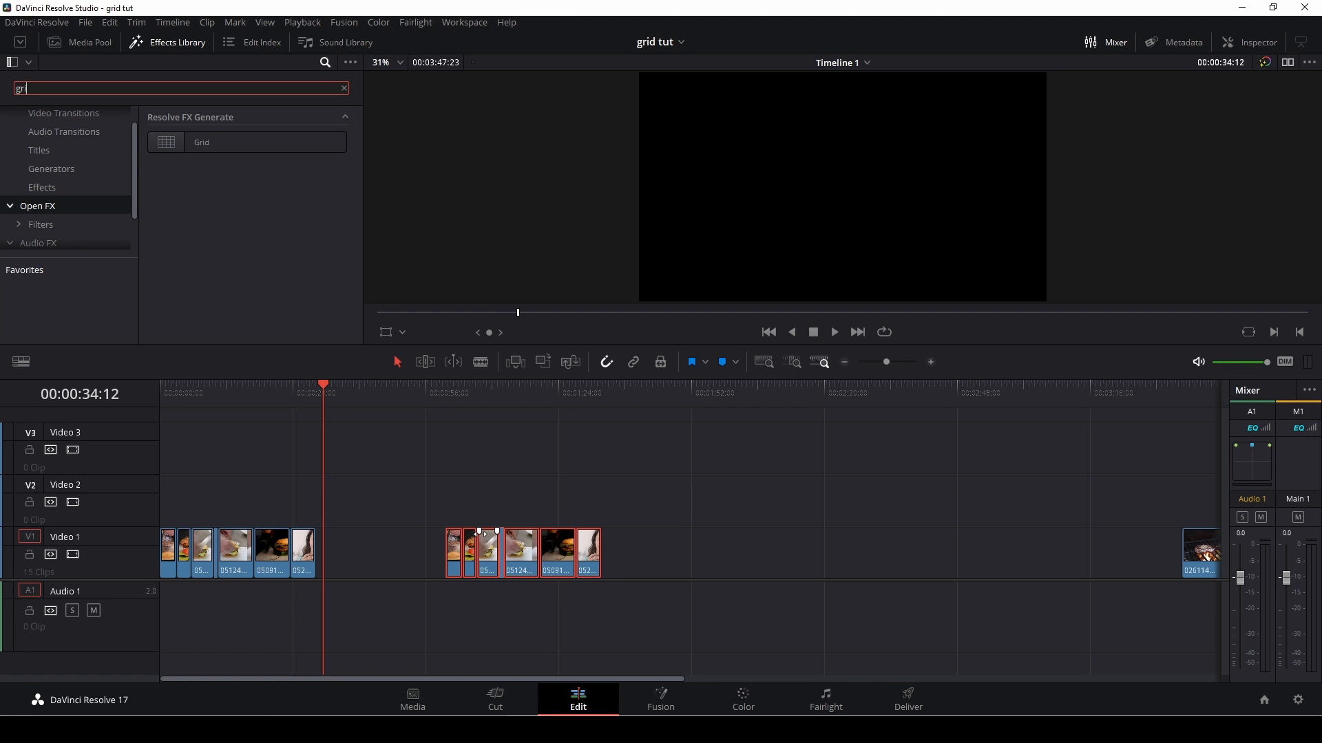
key("BackSpace")
key("BackSpace")
key("BackSpace")
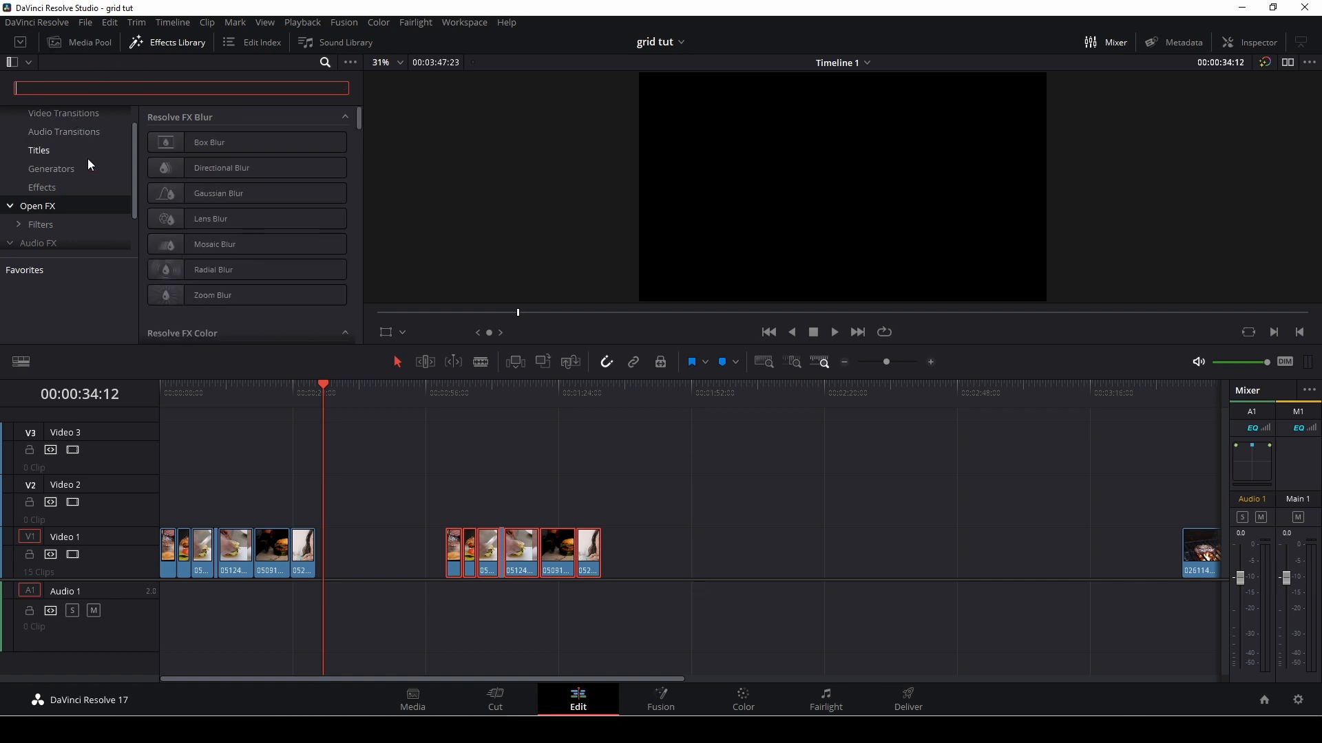
Step: Place an Adjustment Clip on Video 2 above the second group of clips
scroll(80, 195, "up", 1)
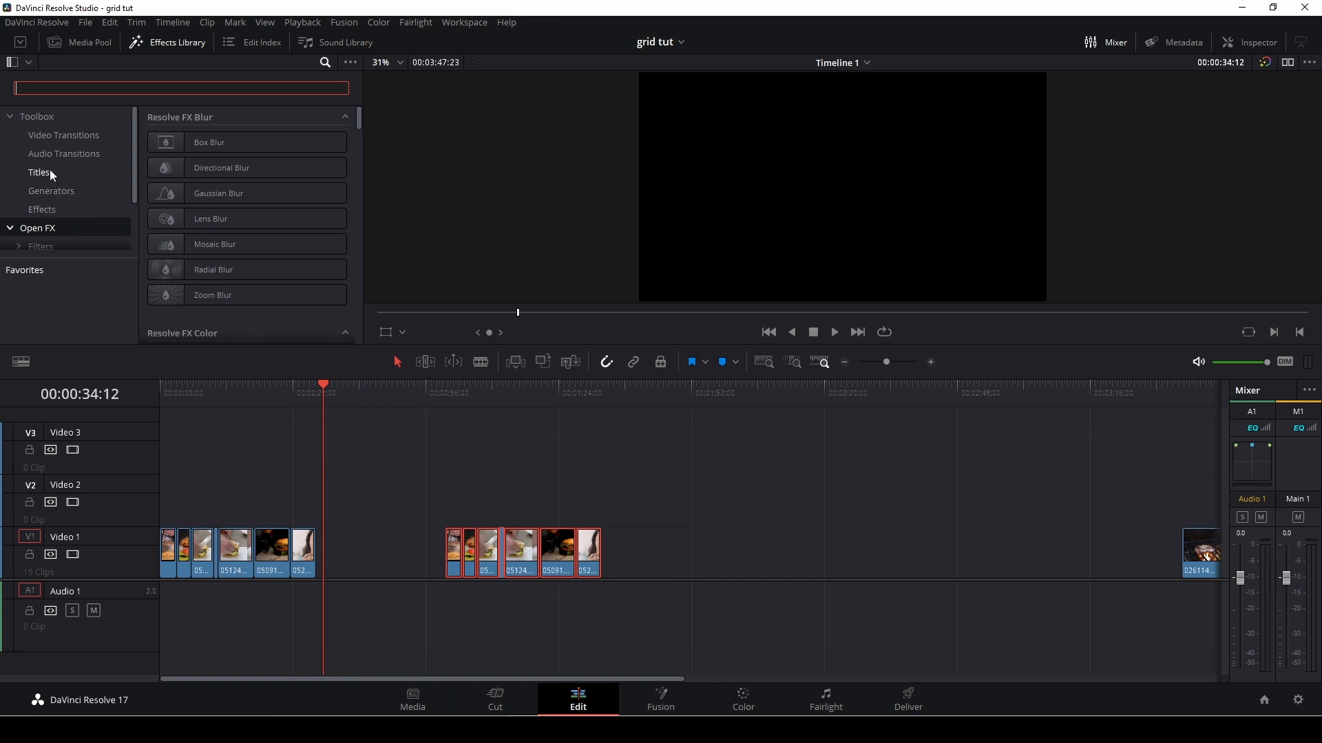
left_click(59, 210)
scroll(237, 238, "down", 3)
scroll(237, 239, "up", 3)
left_click_drag(236, 144, 602, 501)
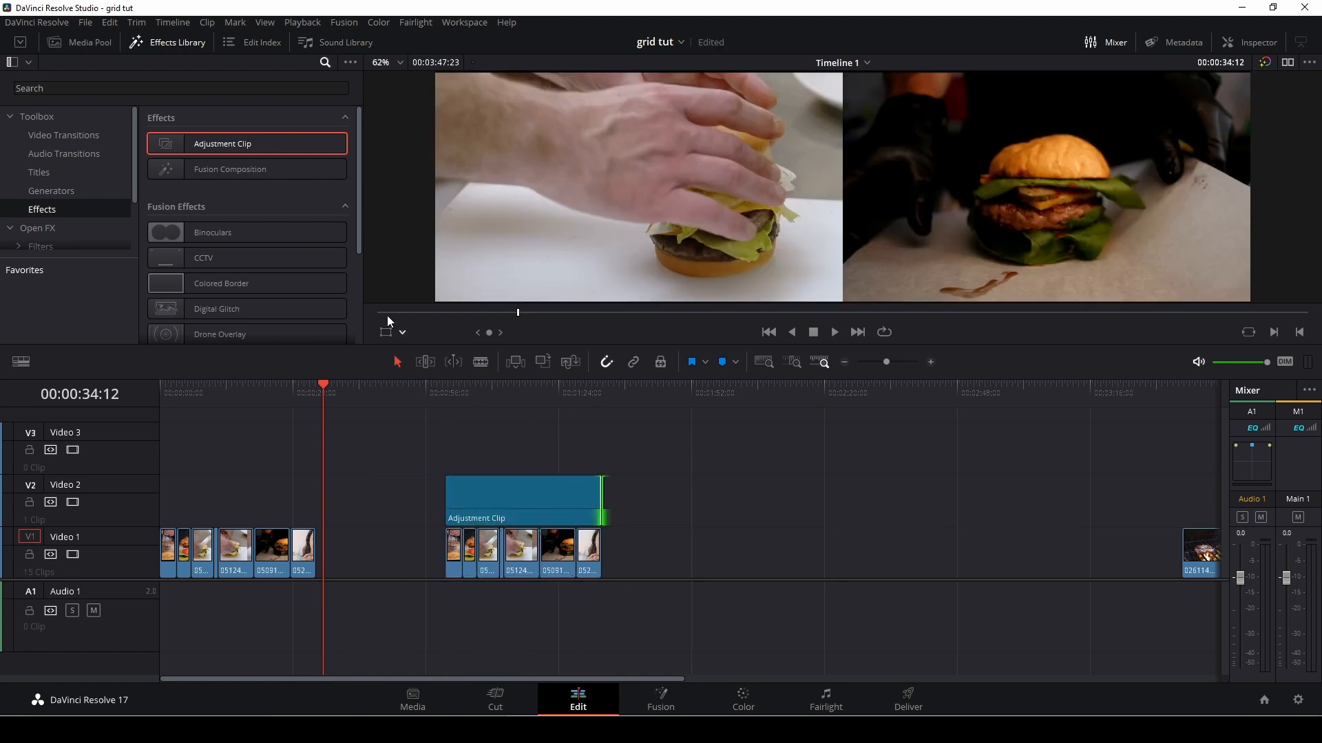
Step: Find the Open FX effect "grid" and apply Grid to the adjustment clip on Video 2
left_click(69, 228)
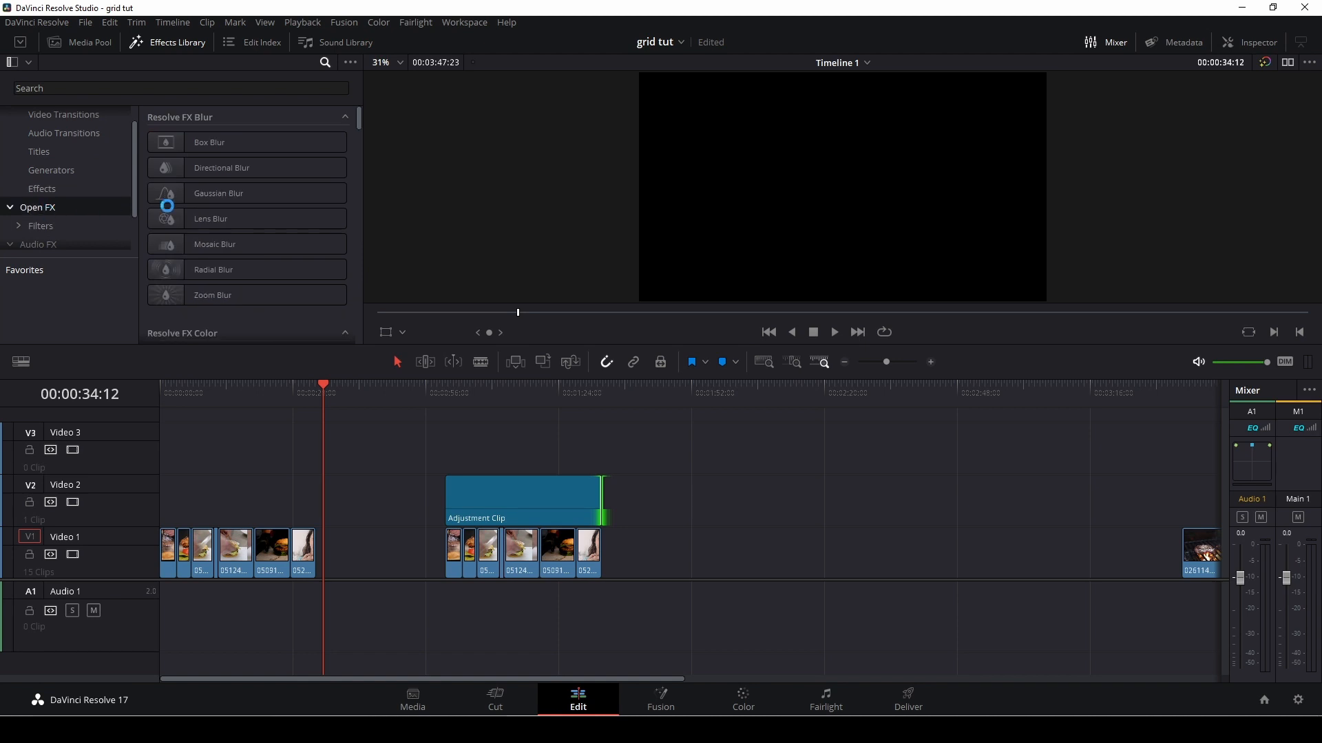
left_click(155, 94)
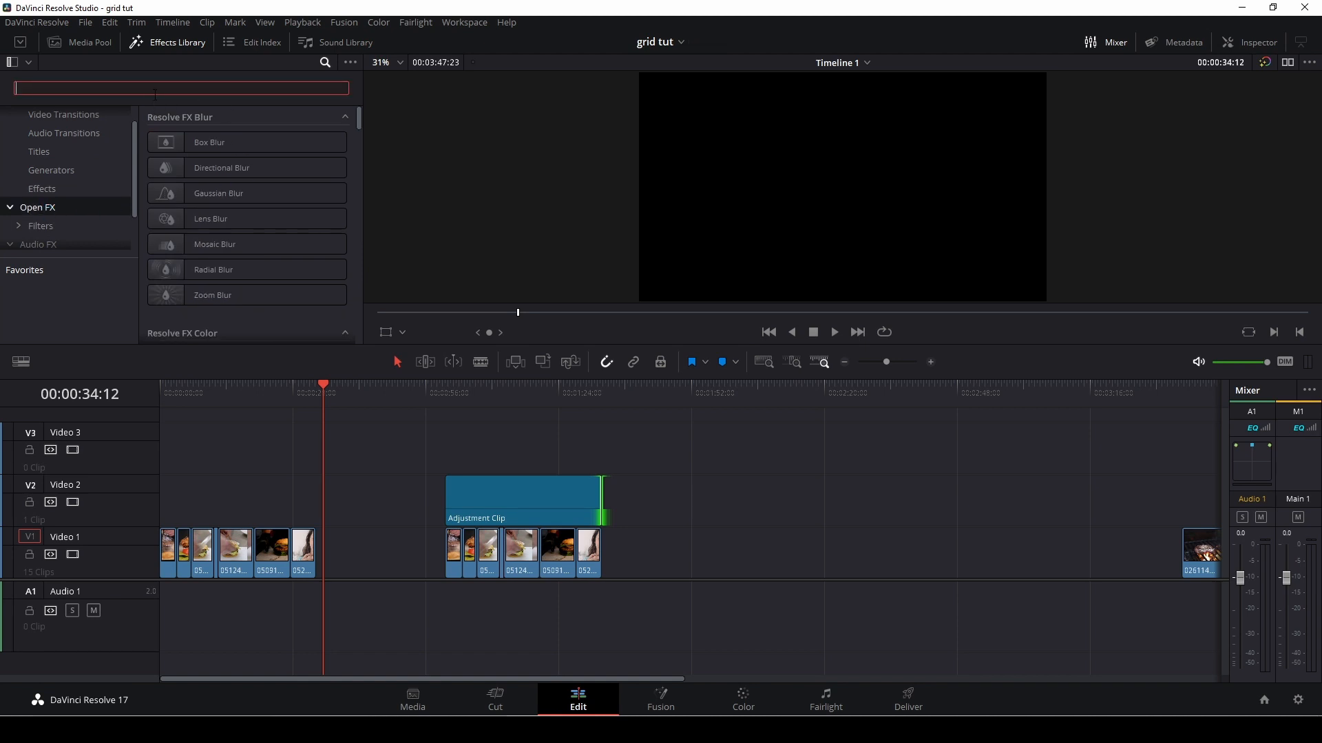
type("grid")
left_click_drag(188, 142, 474, 494)
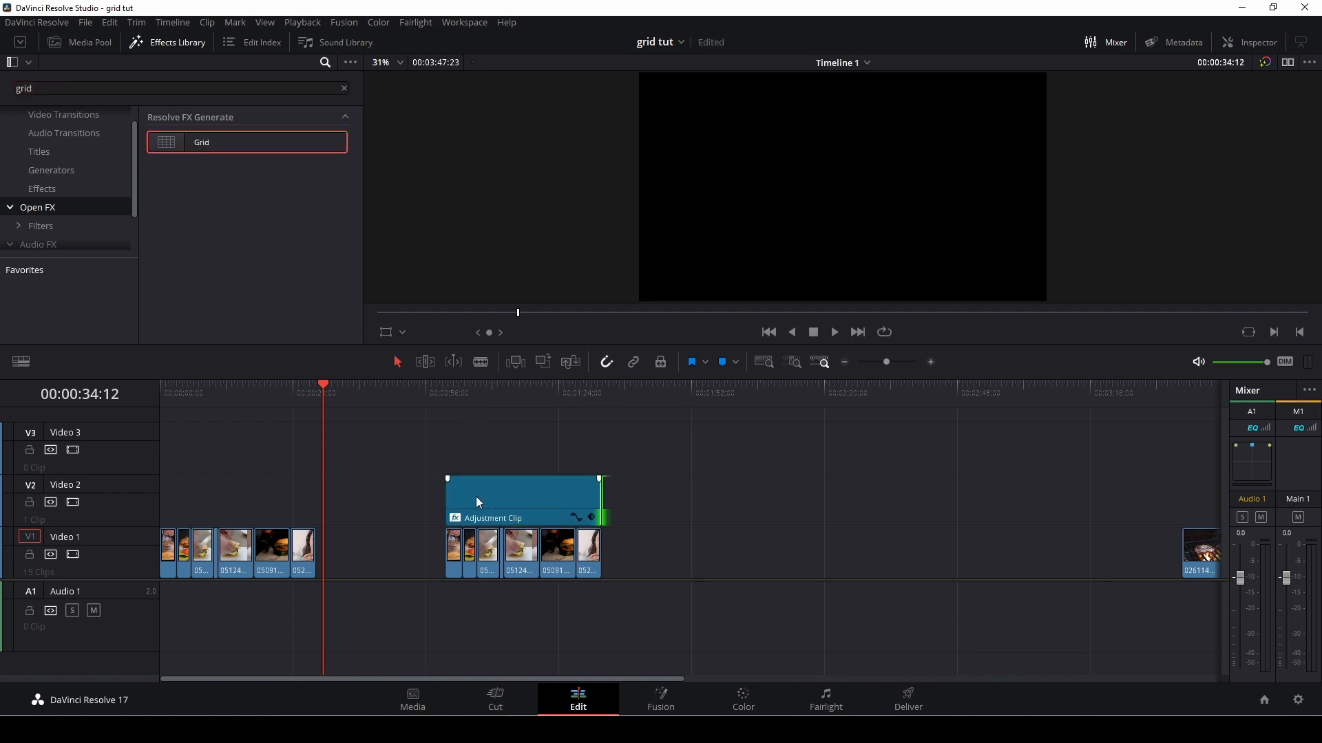
Step: Show the adjustment clip's Grid effect settings and set Row Cells to 4
left_click(476, 398)
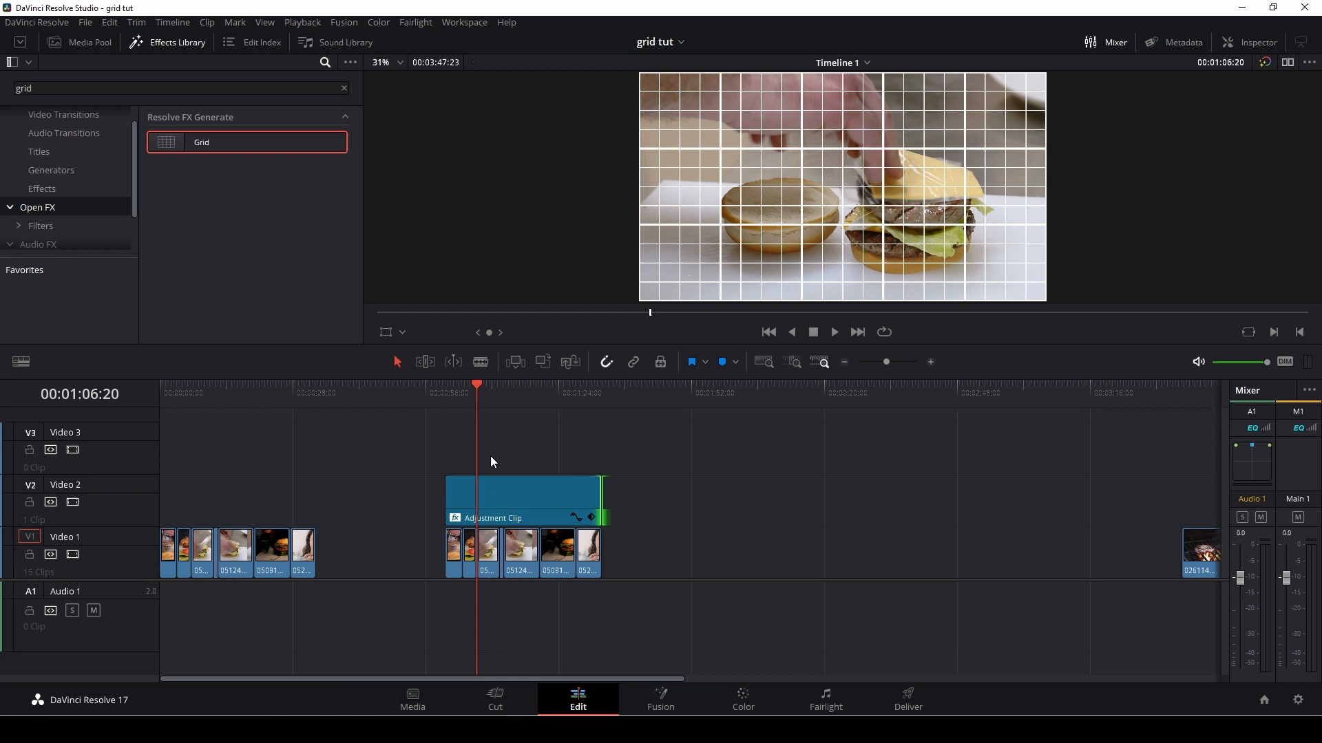
left_click(501, 501)
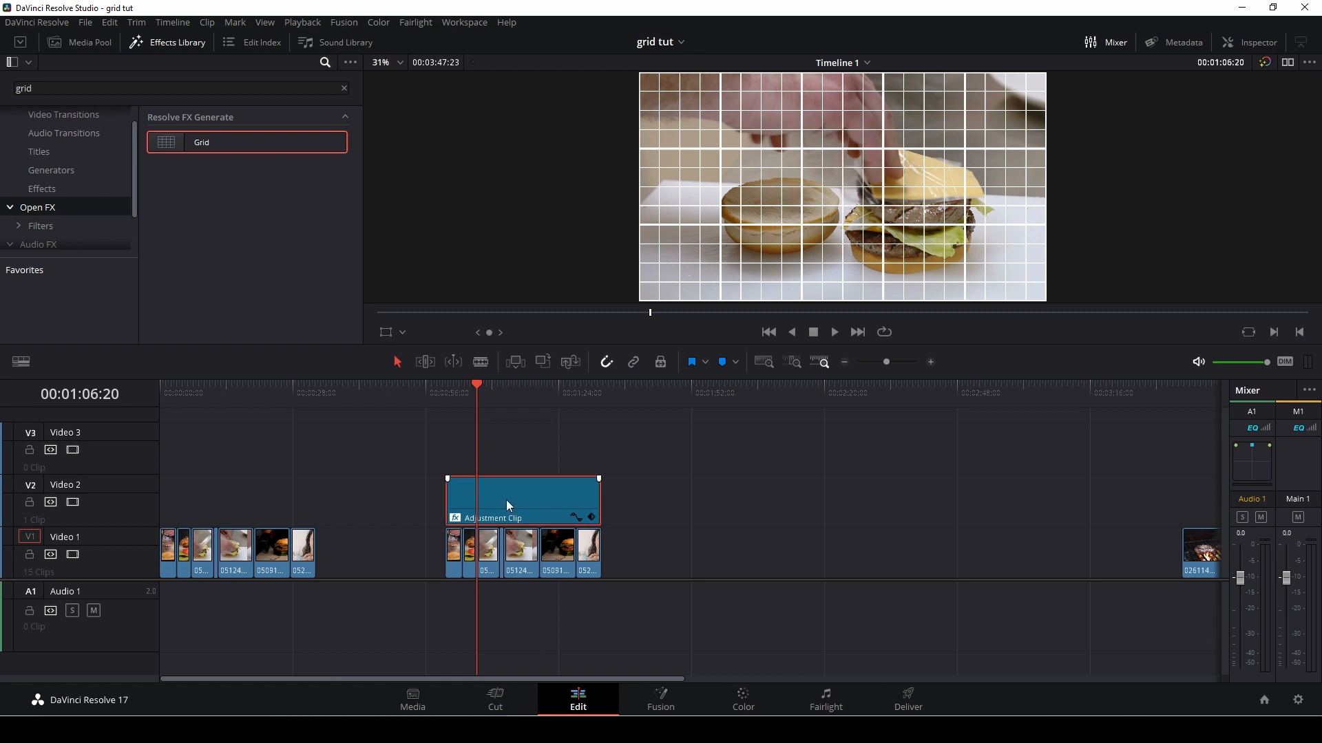
left_click(1258, 42)
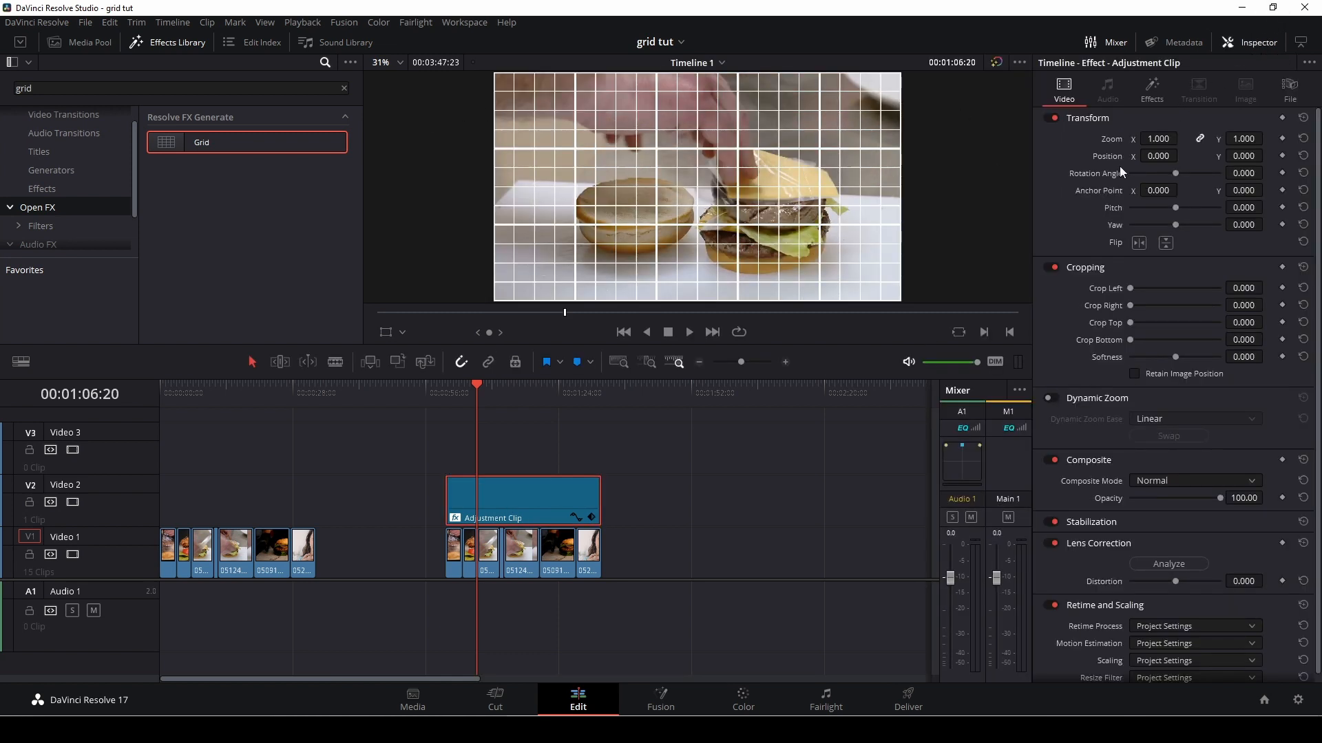
left_click(1161, 97)
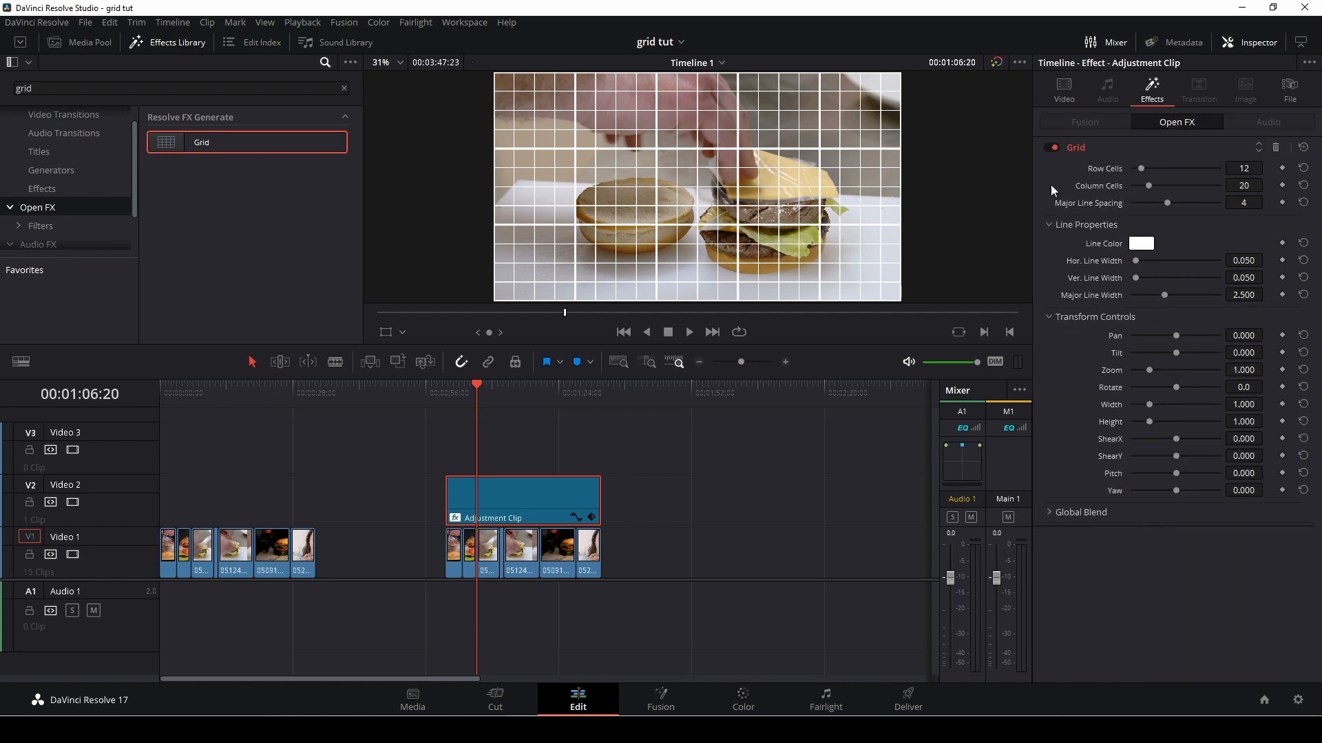
left_click_drag(1247, 165, 1220, 165)
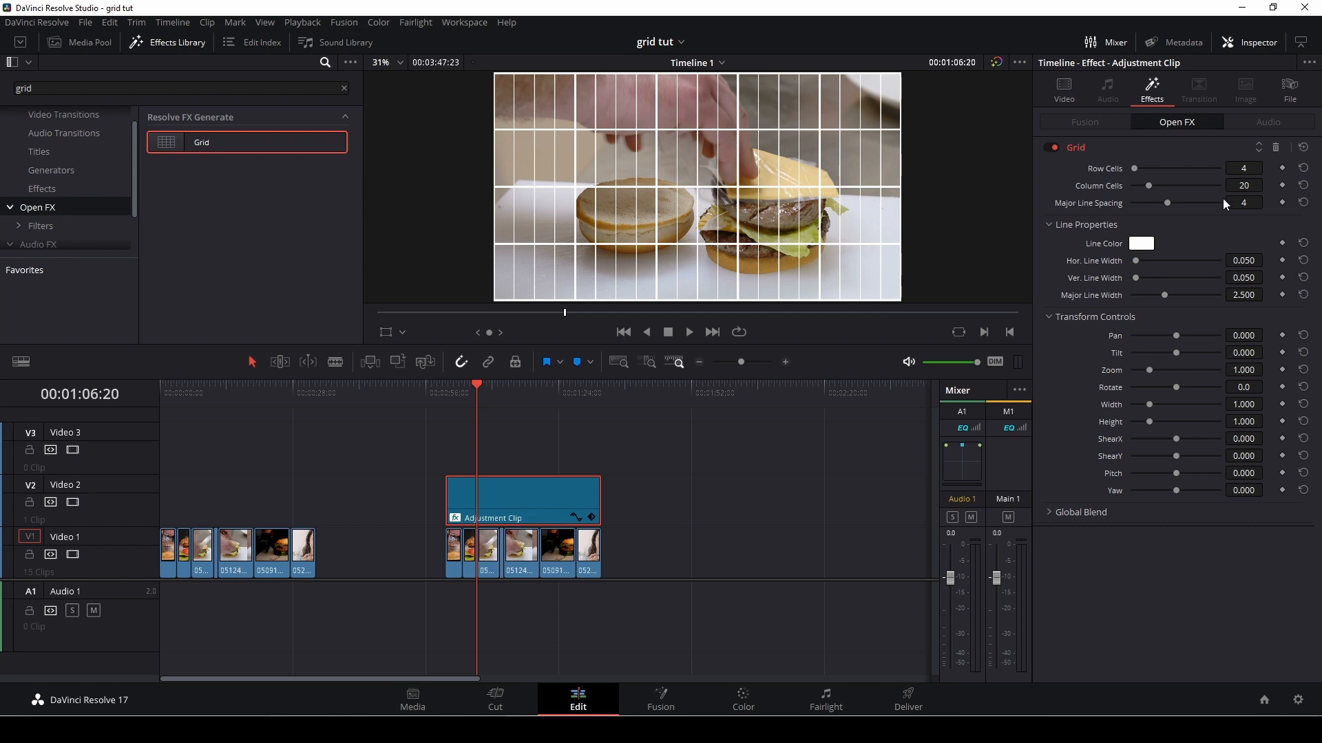
Step: Set the Grid effect's Column Cells to 4
left_click_drag(1243, 185, 1227, 185)
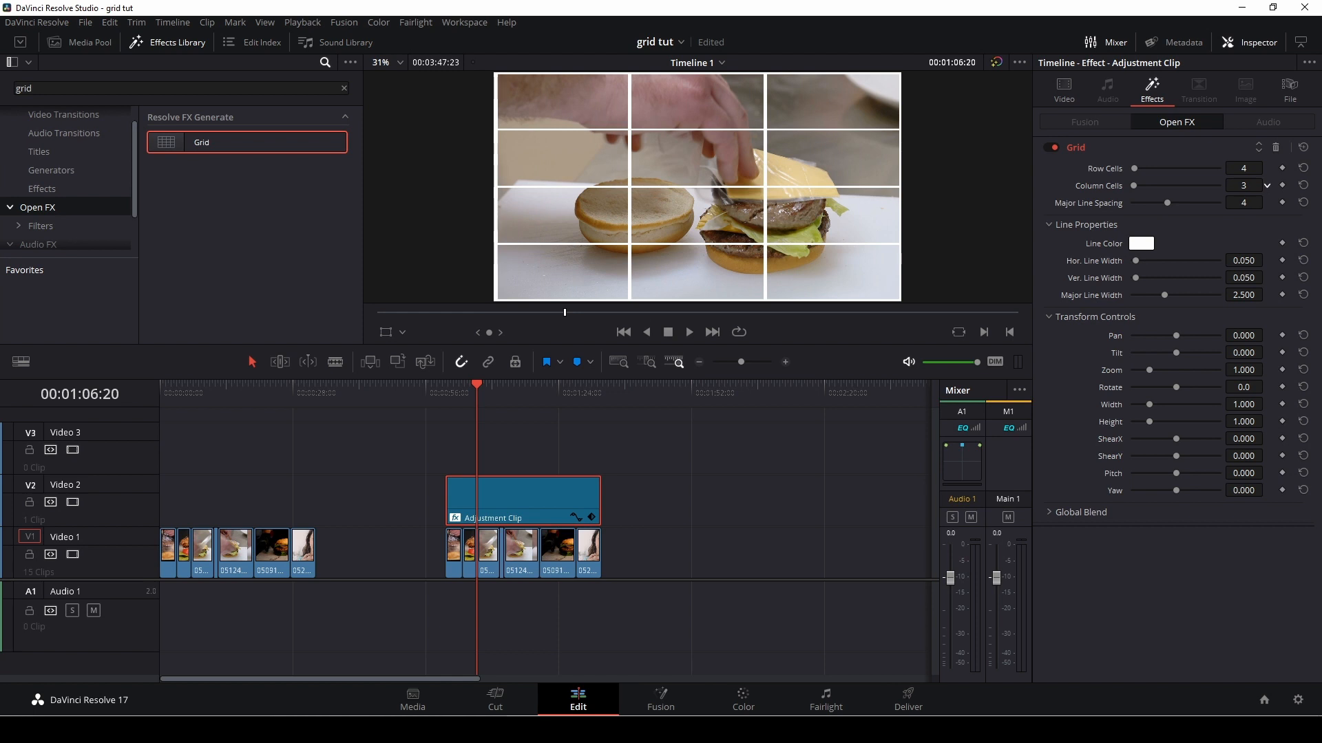
left_click_drag(1226, 185, 1233, 185)
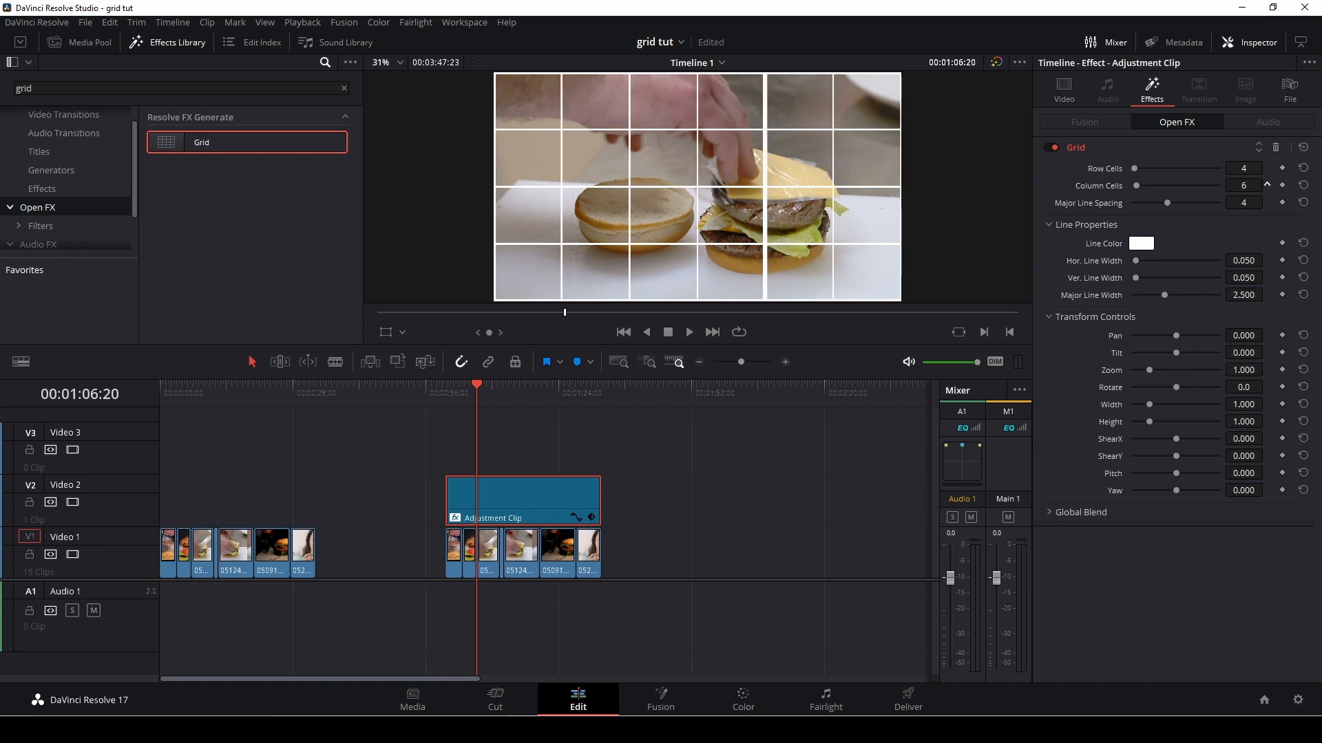
left_click(1241, 186)
key("Return")
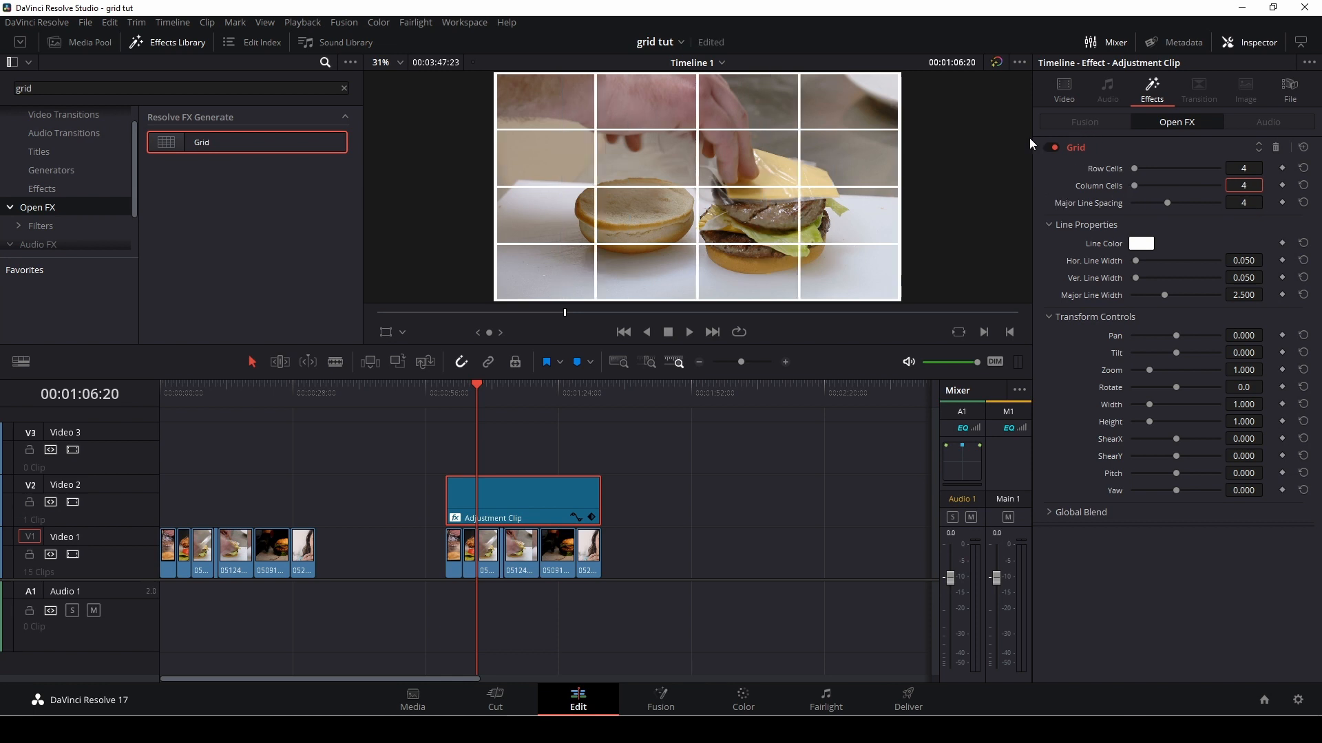
Step: Play the first clip under the grid to check where its subject sits at the cut to the second clip
left_click(461, 393)
left_click(445, 394)
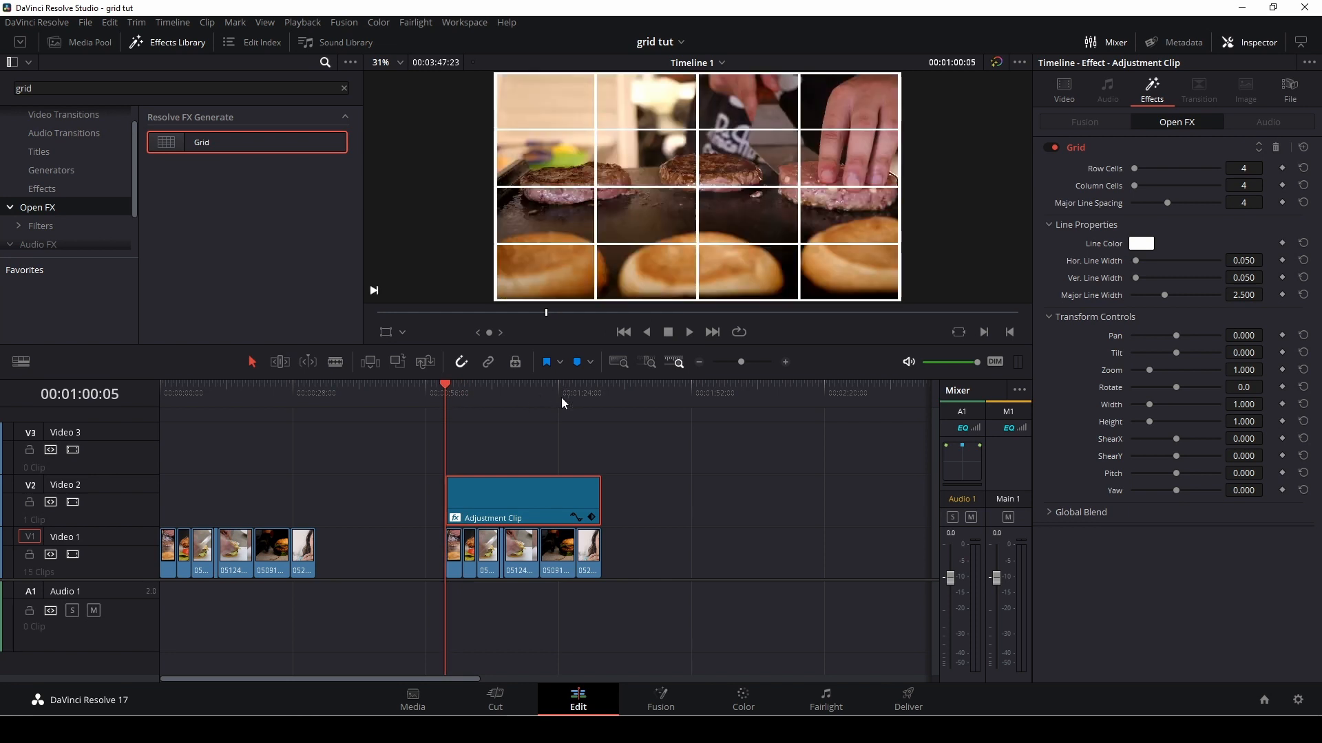
key("space")
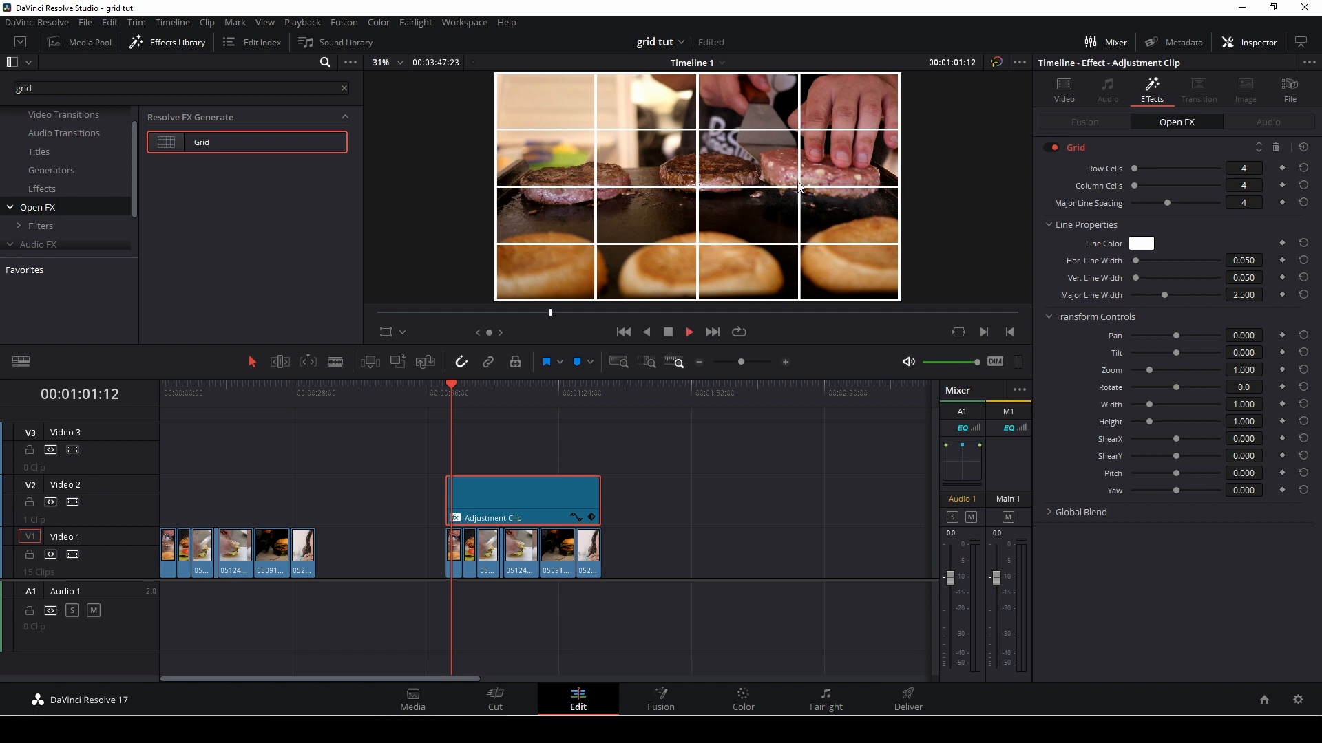
key("space")
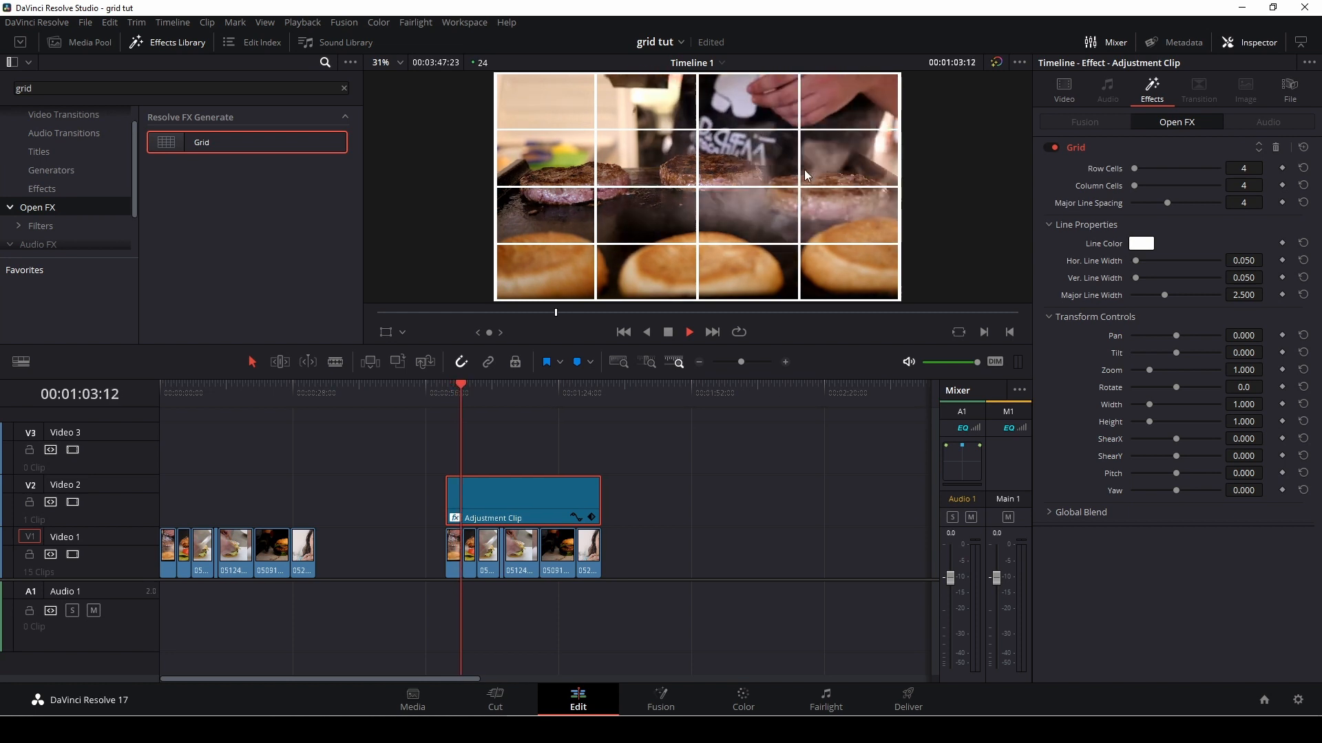
key("space")
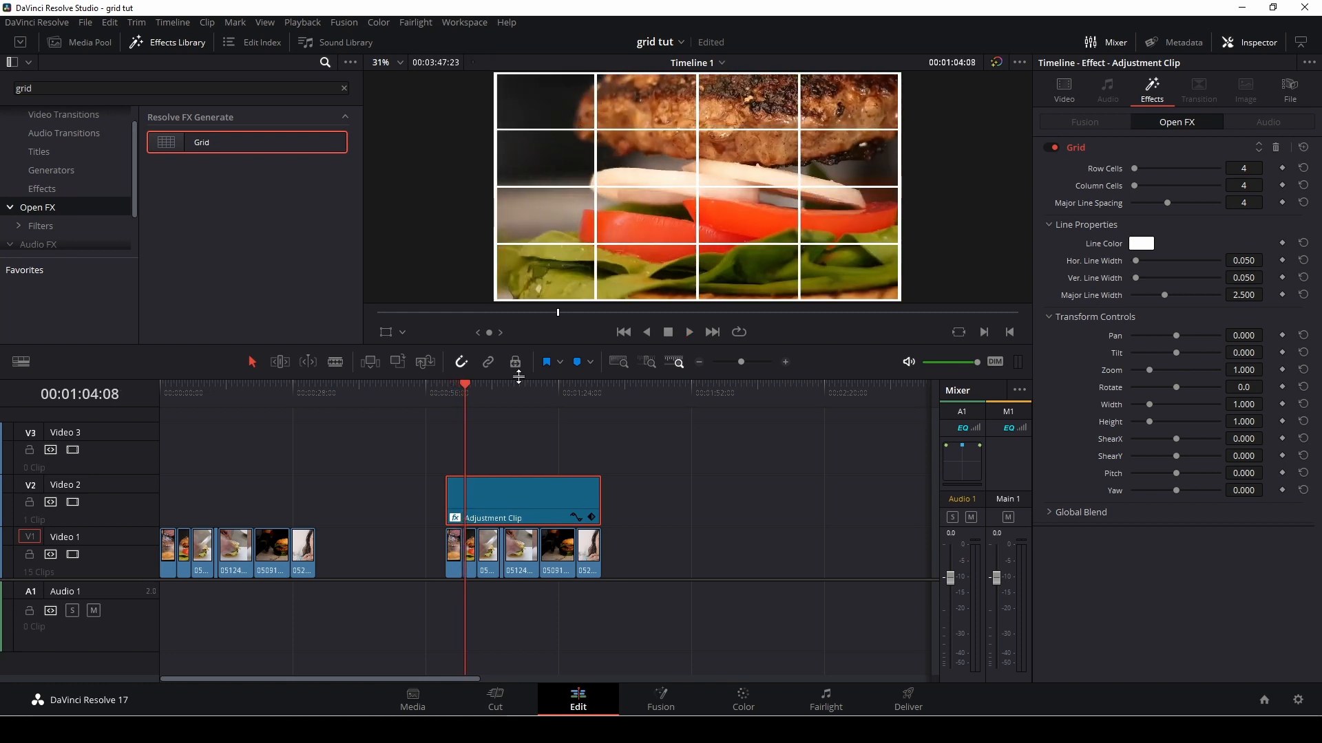
Step: Reframe the first clip under the grid with Zoom 1.450, Position X -444 and Position Y 107
left_click_drag(463, 391, 446, 394)
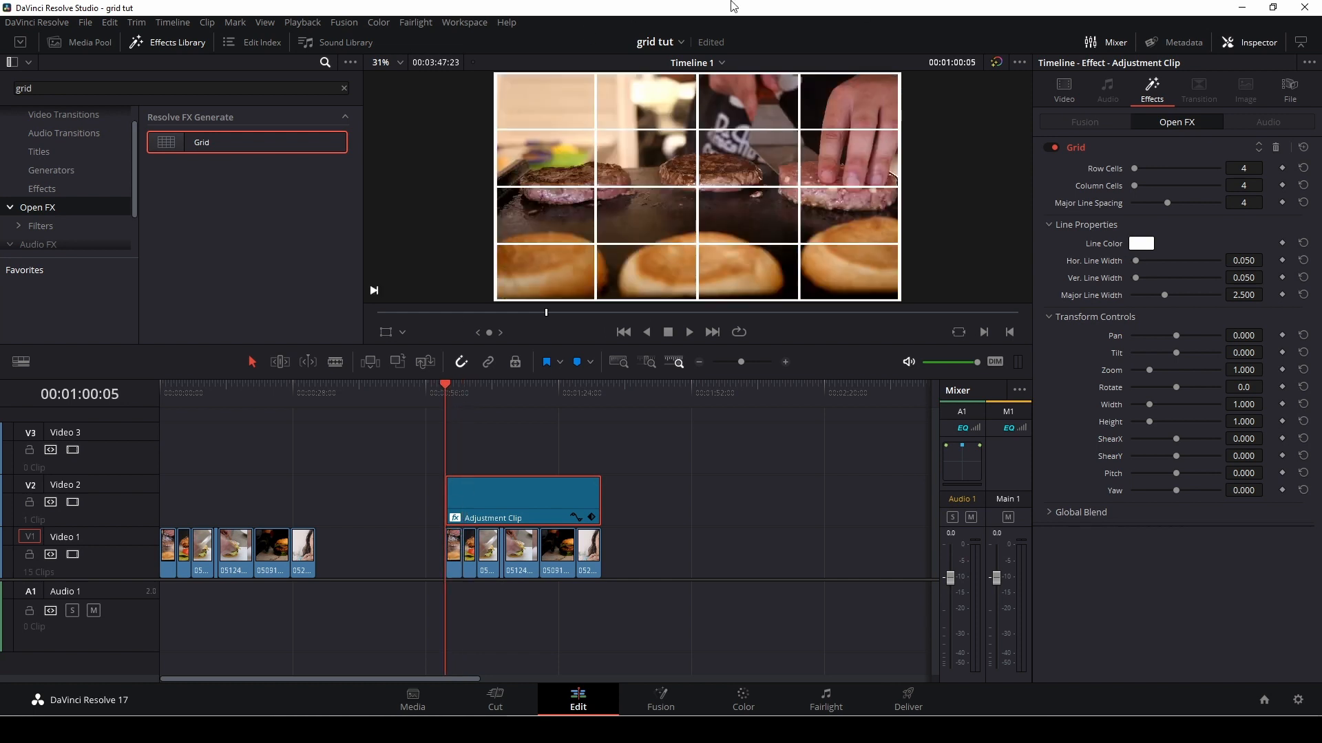
left_click(457, 558)
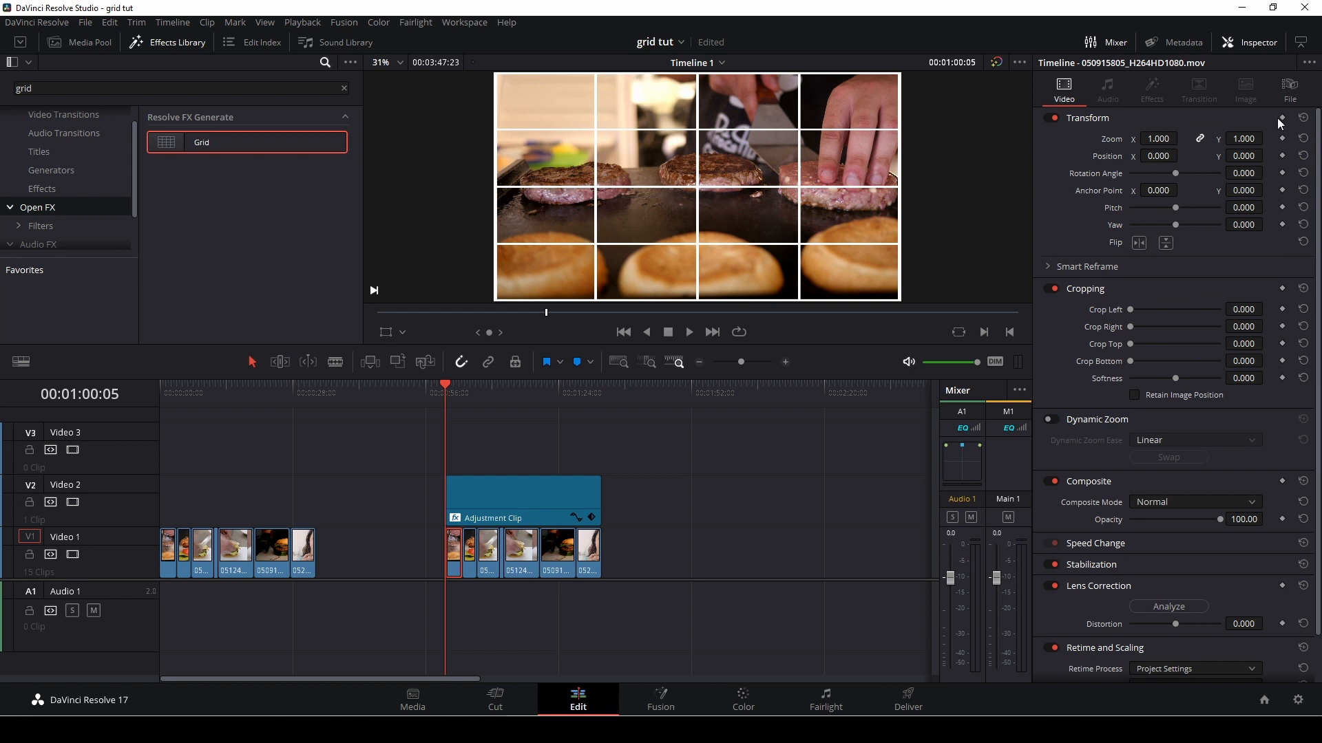
left_click_drag(1155, 139, 1320, 154)
left_click_drag(1164, 156, 858, 155)
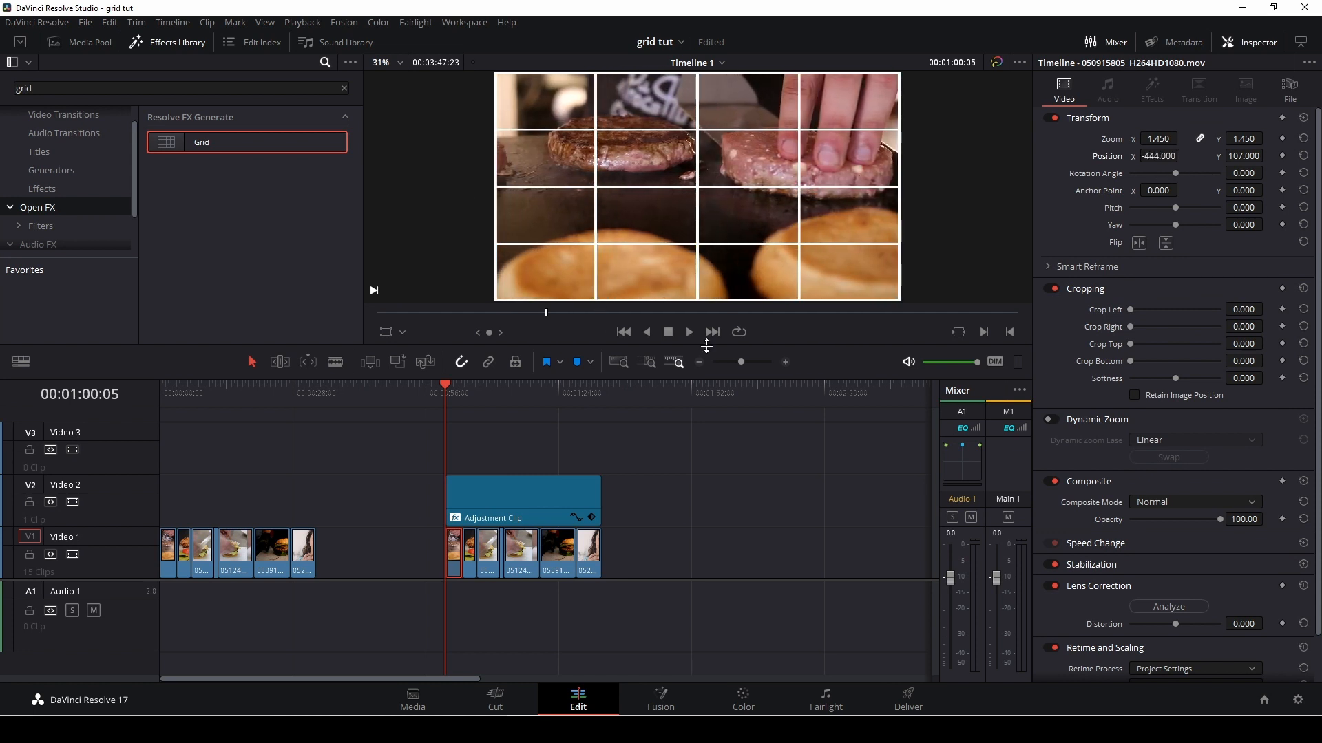
Step: Play on to the second clip under the grid and reframe it with Zoom 1.500, Position X -42 and Y -115
key("space")
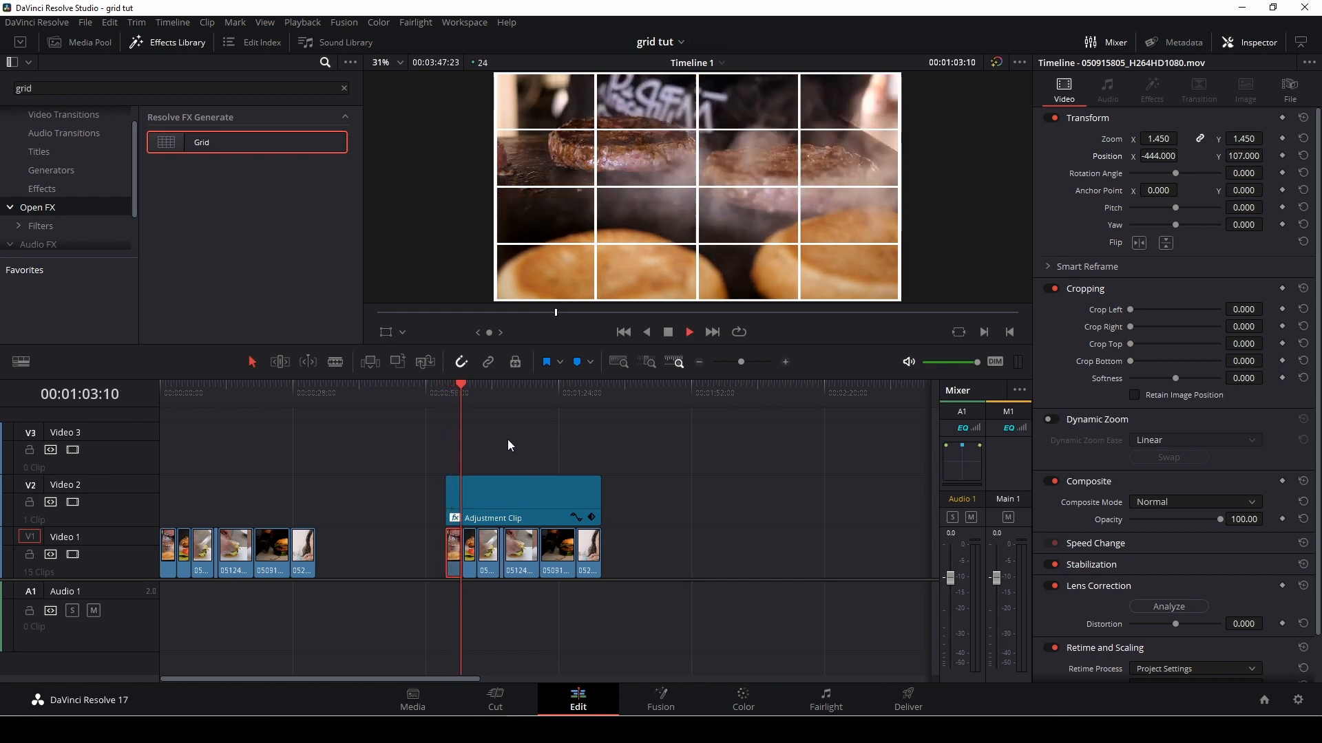
key("space")
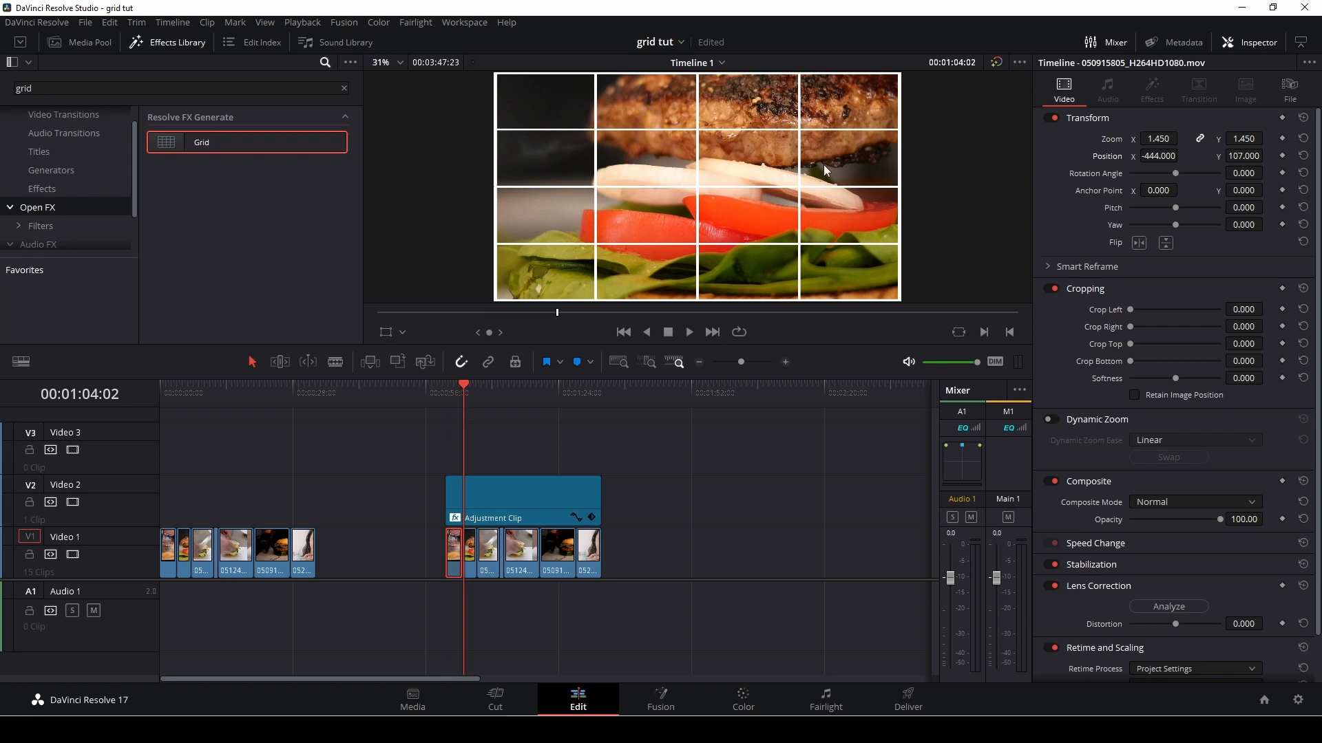
left_click(475, 572)
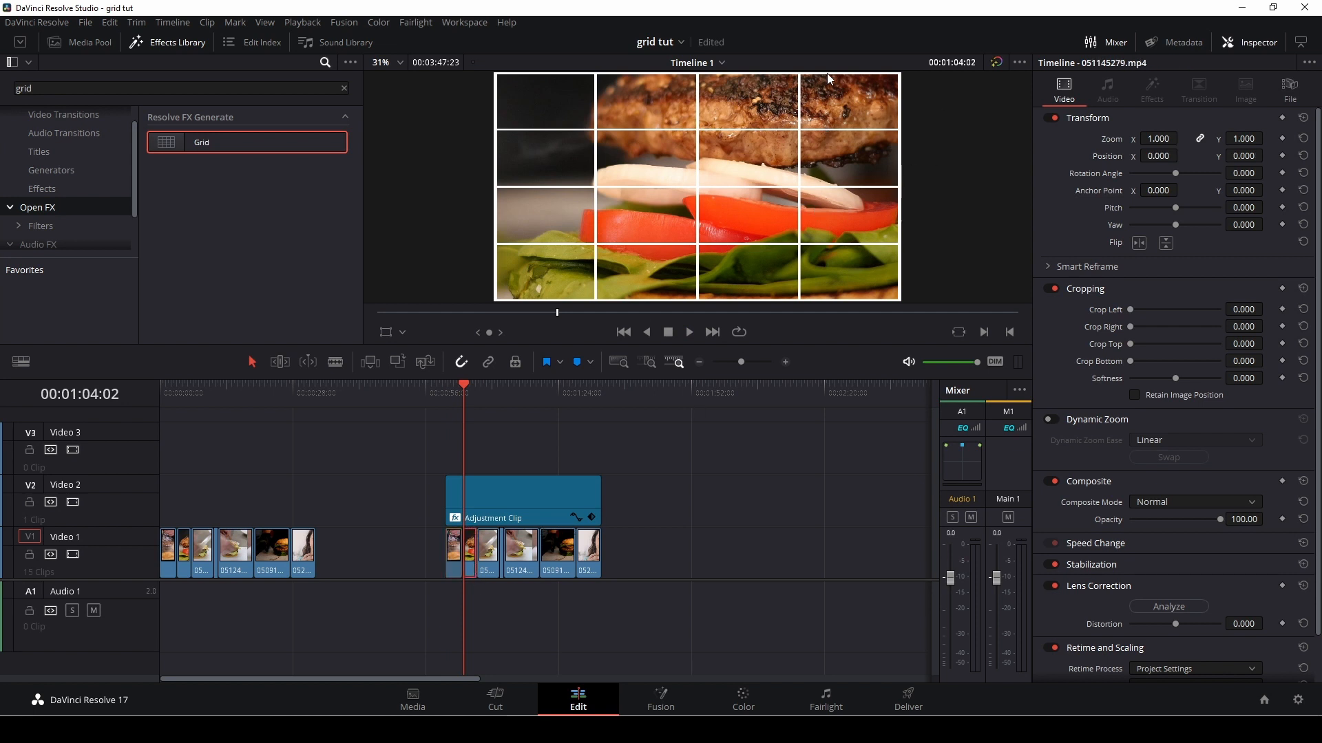
left_click_drag(1158, 138, 1133, 156)
left_click_drag(1250, 154, 1170, 156)
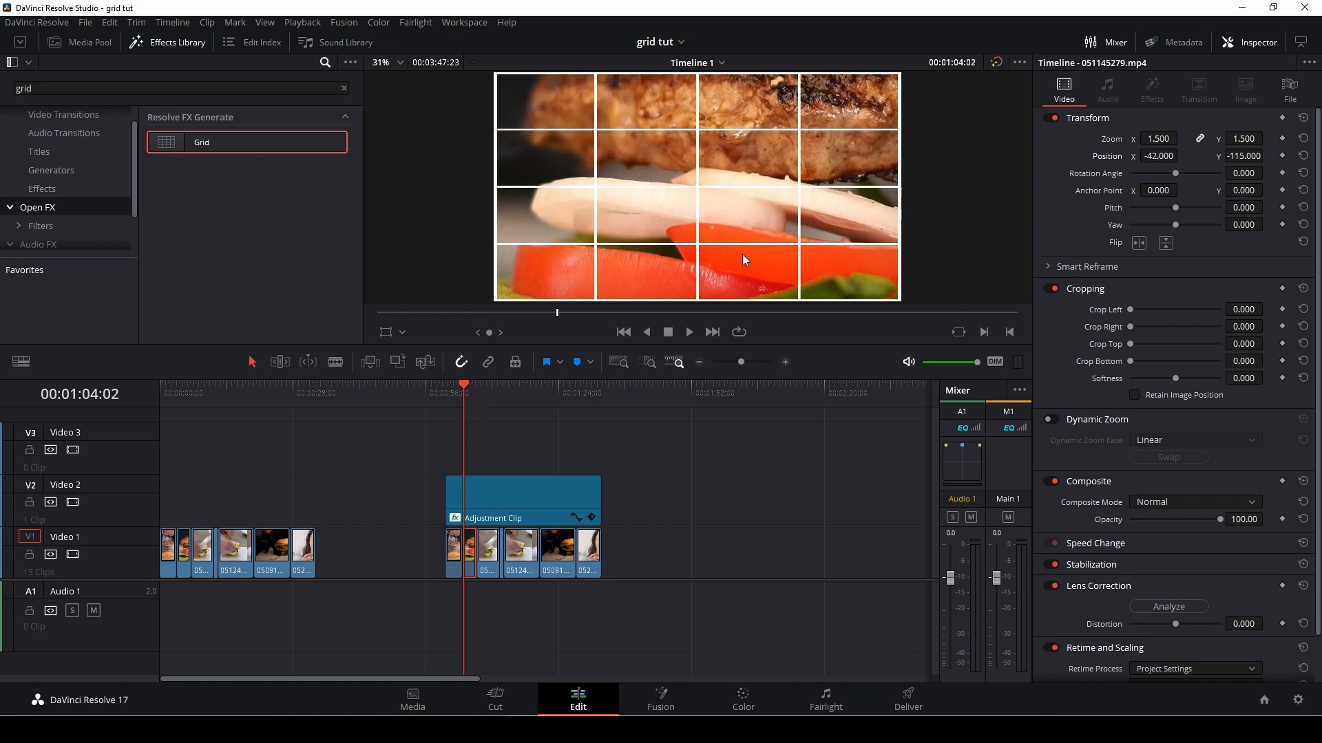
Step: Play the sequence from the start of the adjustment clip into the third clip to check the framing across the cuts
left_click(446, 395)
key("space")
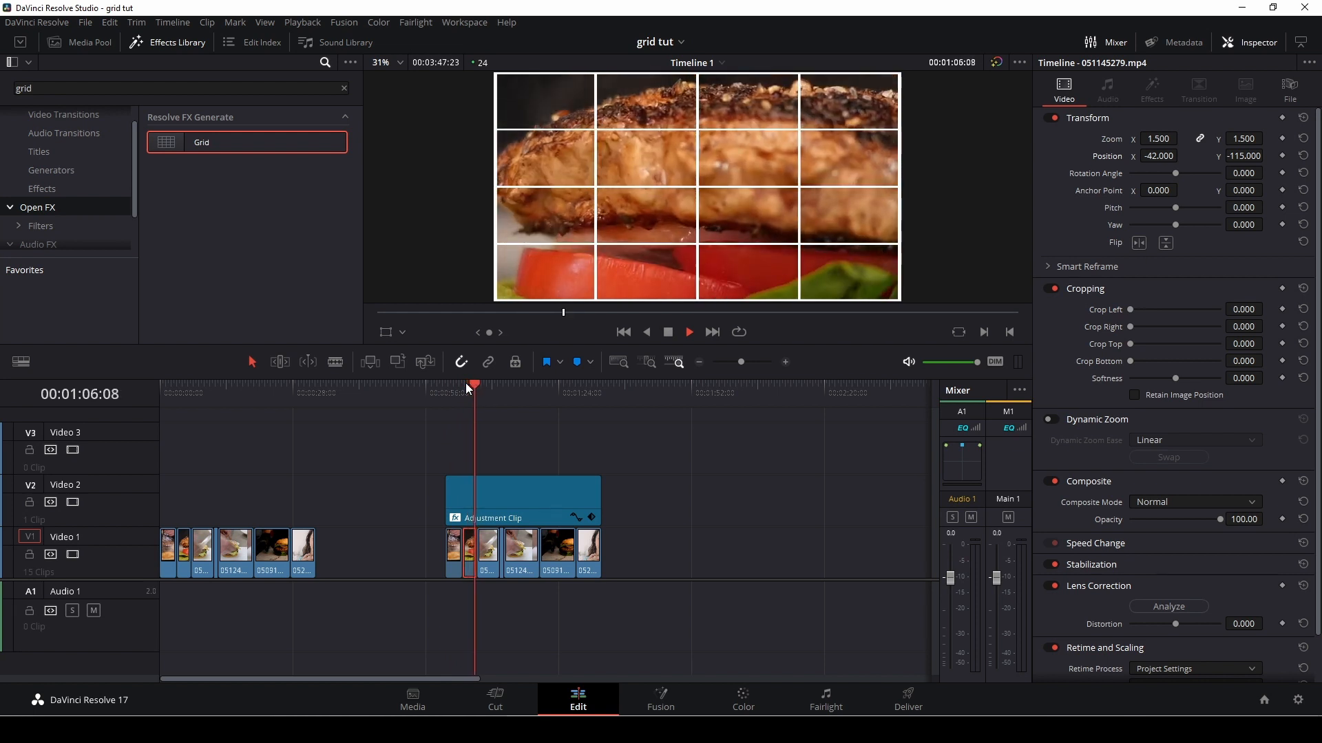
key("space")
left_click(527, 509)
left_click(494, 570)
key("space")
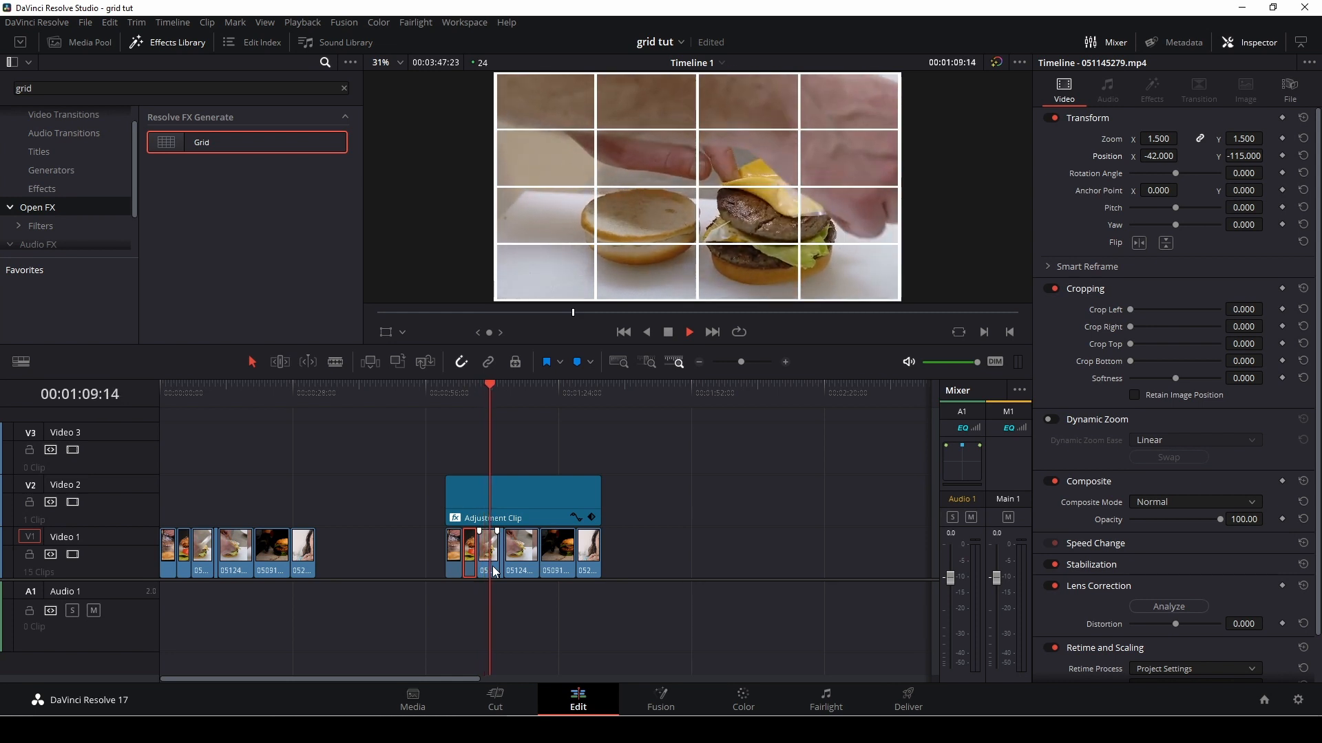
key("space")
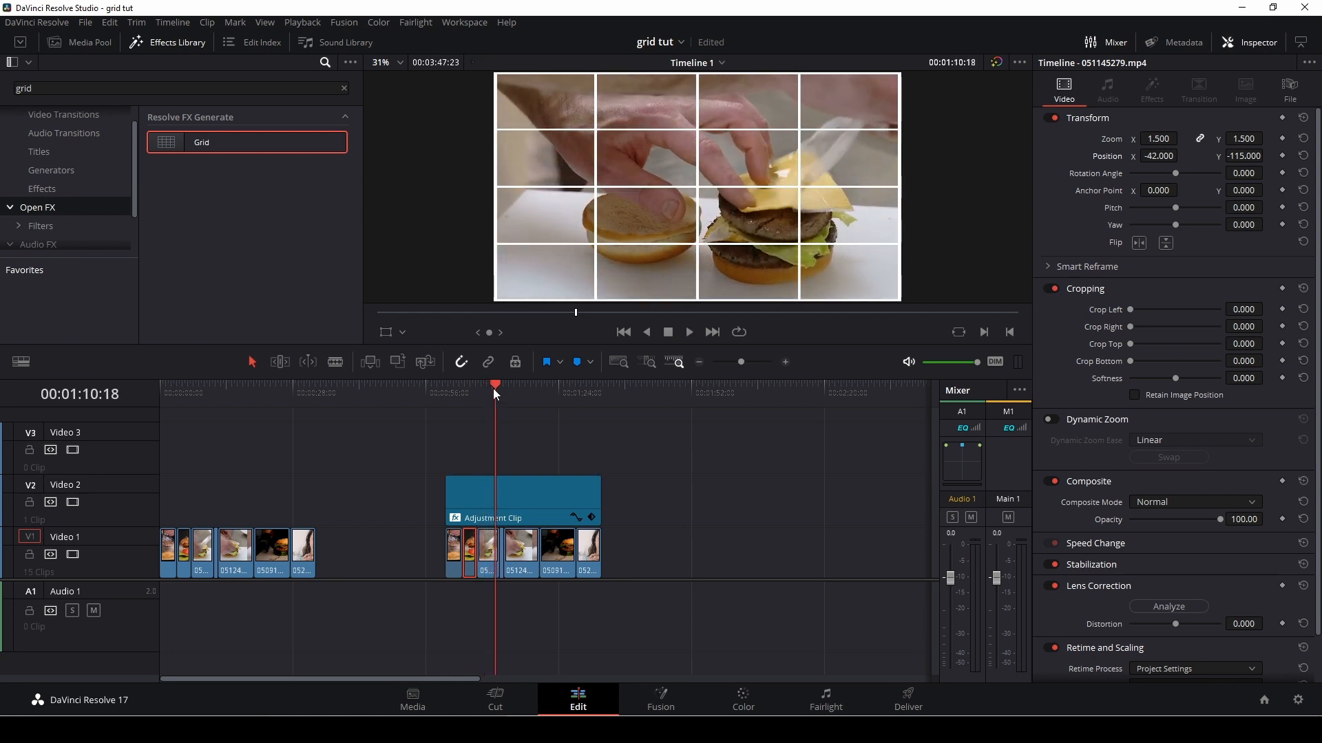
Step: Reframe the third clip under the grid with Zoom 1.520, Position X -144 and Position Y 129
left_click_drag(495, 394, 479, 395)
key("space")
key("space")
left_click(490, 556)
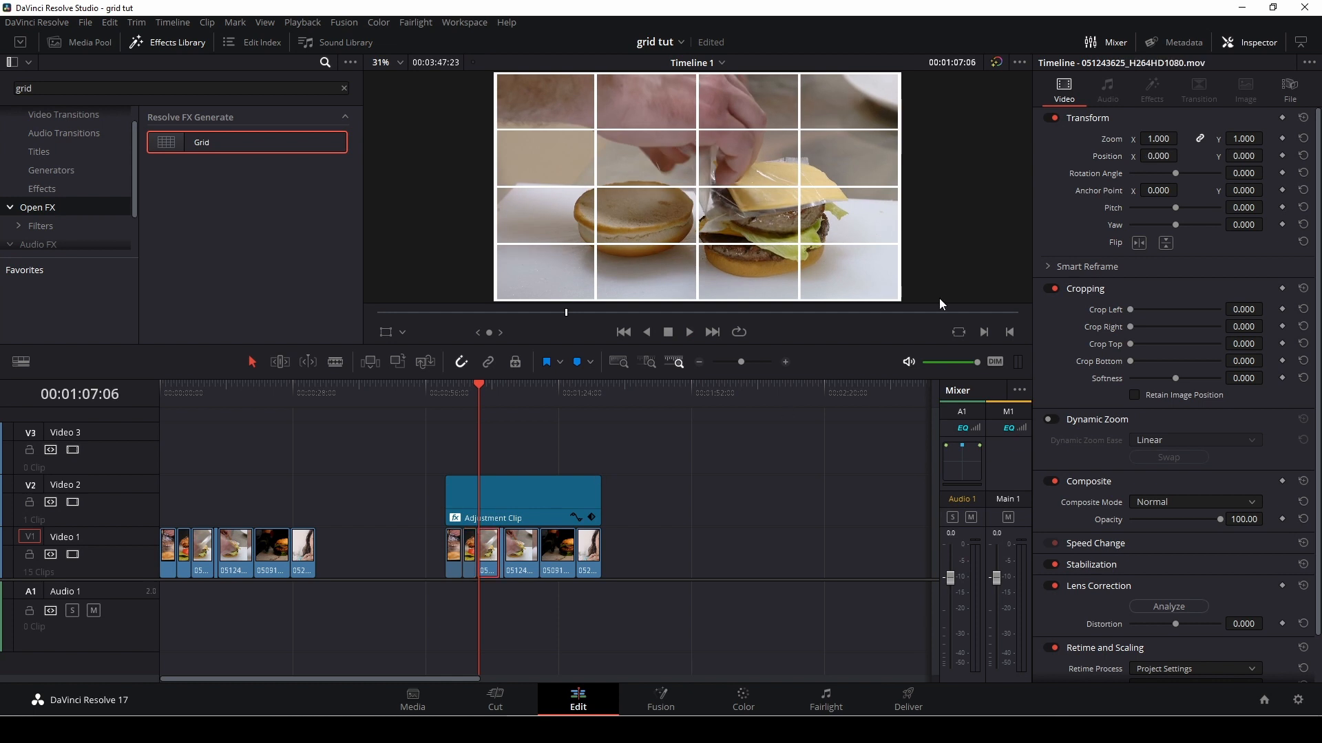
left_click_drag(1162, 139, 1132, 155)
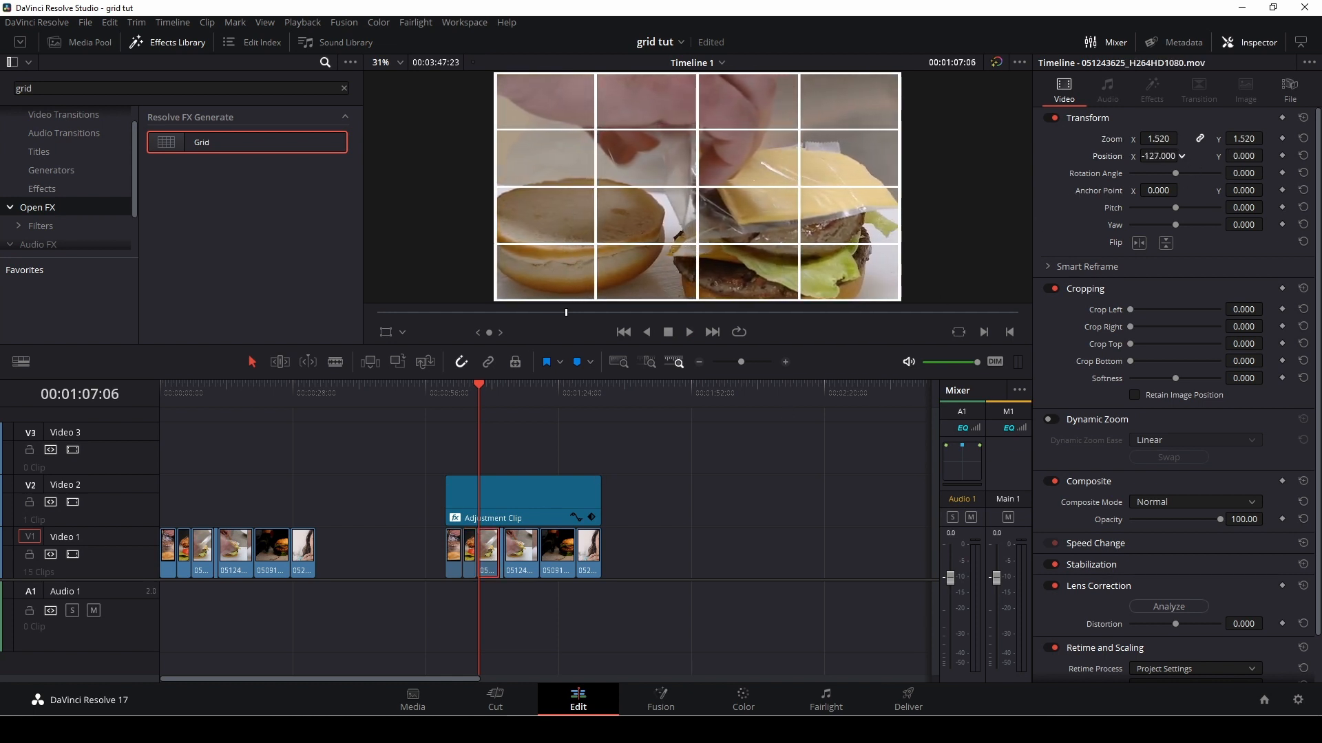
left_click_drag(1234, 155, 1266, 155)
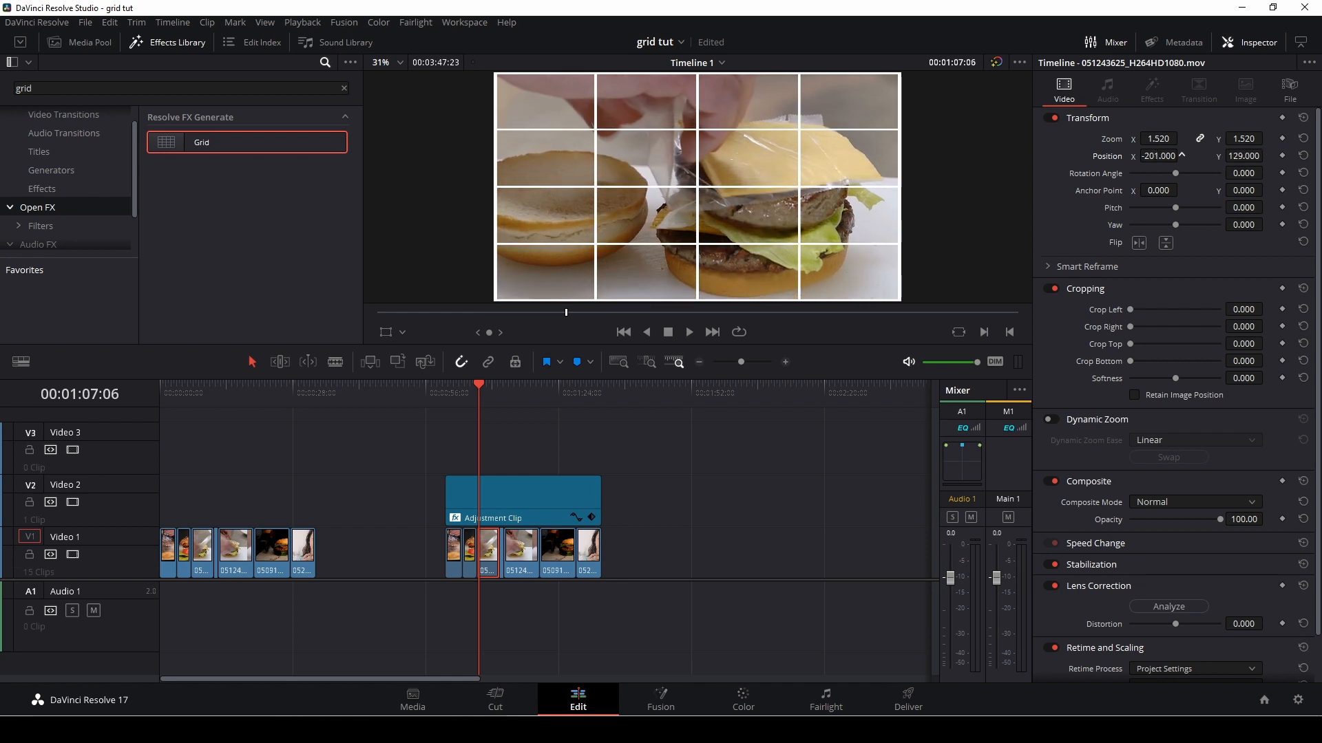
left_click_drag(1167, 156, 1181, 155)
Step: Play across the cut from the third clip into the short fourth clip to compare where the burger sits on the grid
key("space")
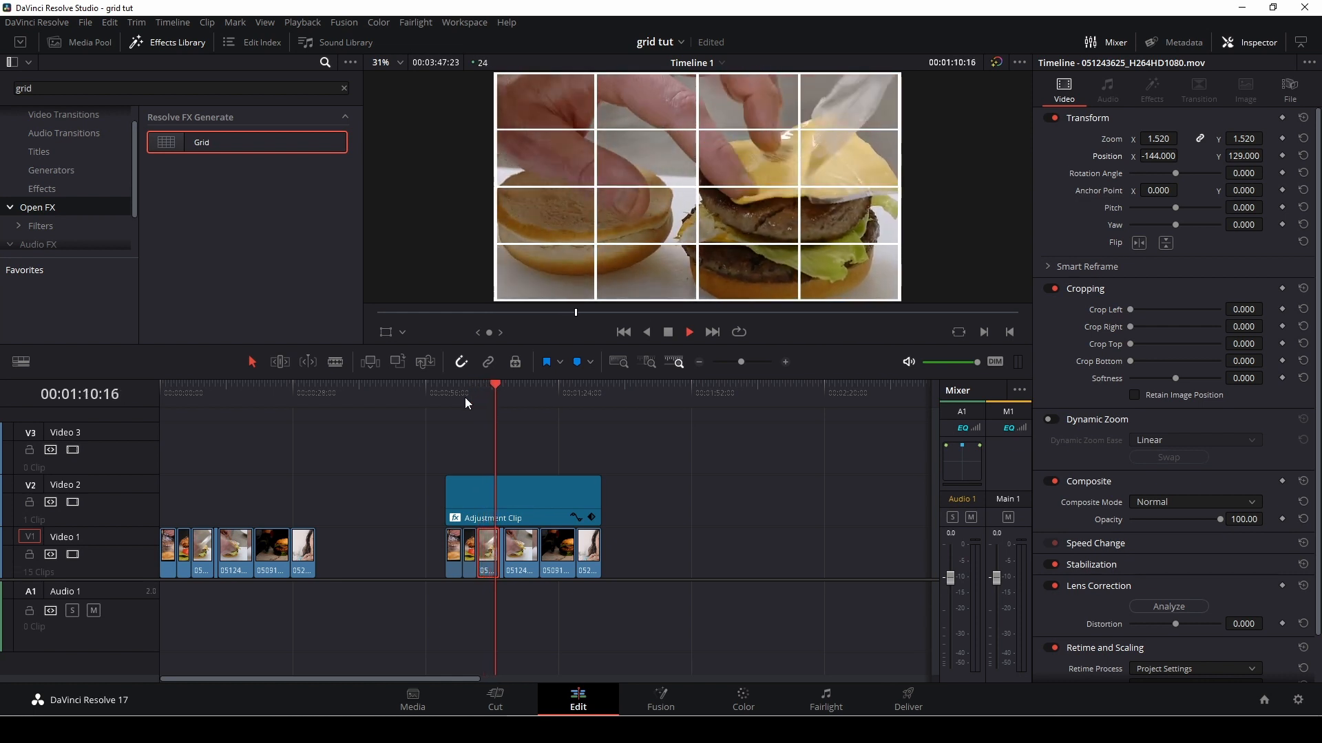
key("space")
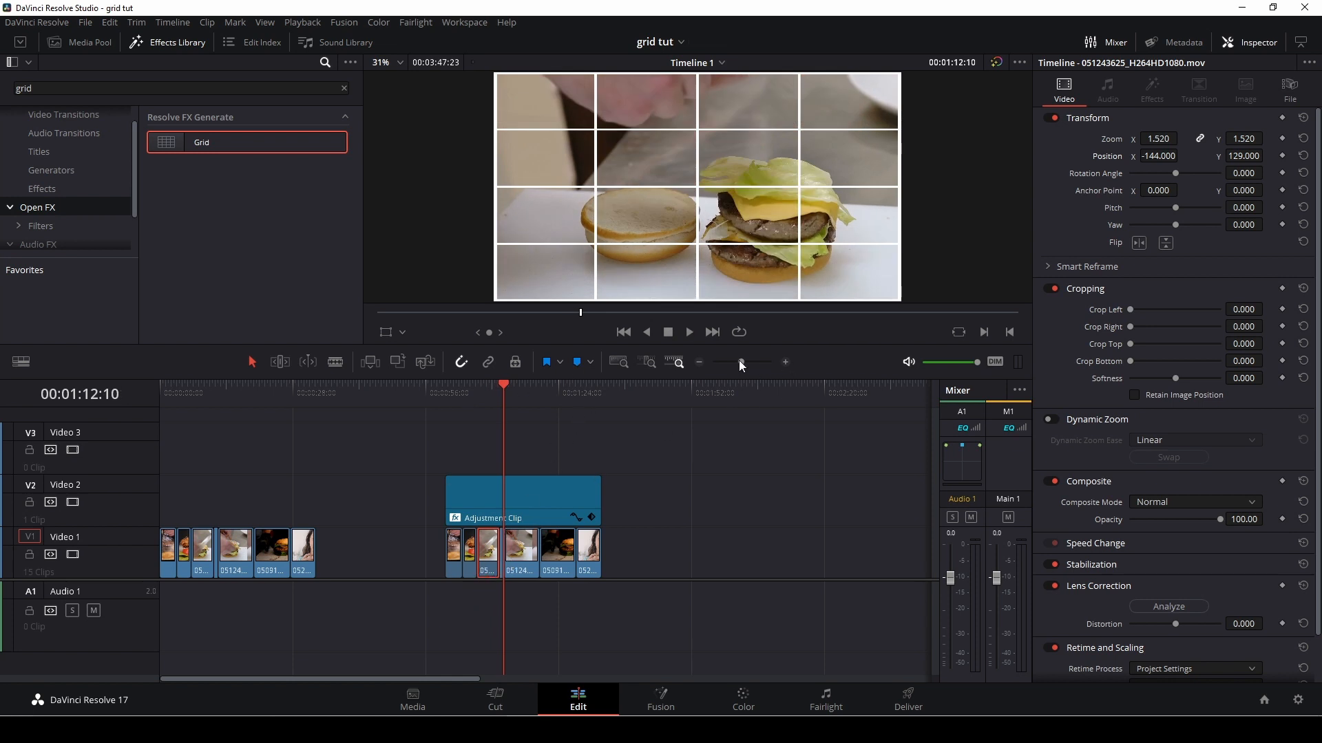
left_click_drag(740, 365, 747, 362)
left_click(540, 561)
left_click(537, 398)
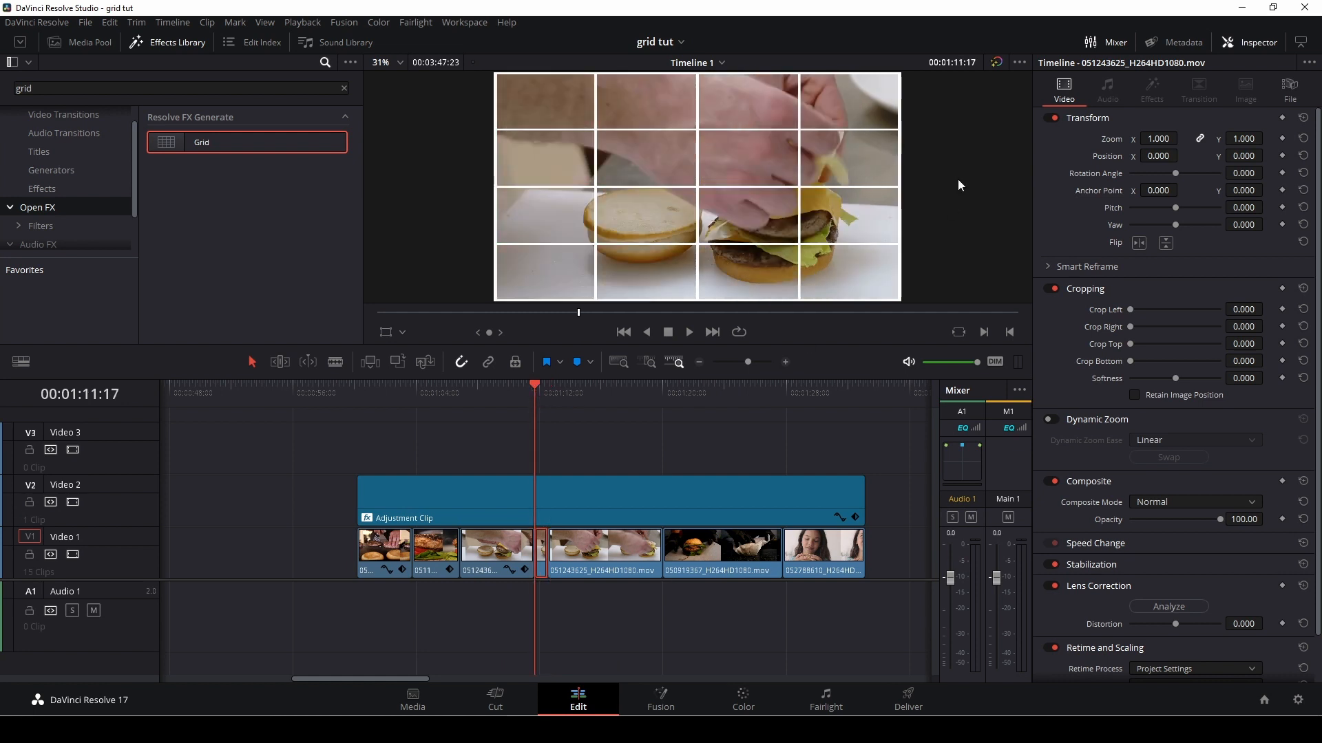
left_click(506, 402)
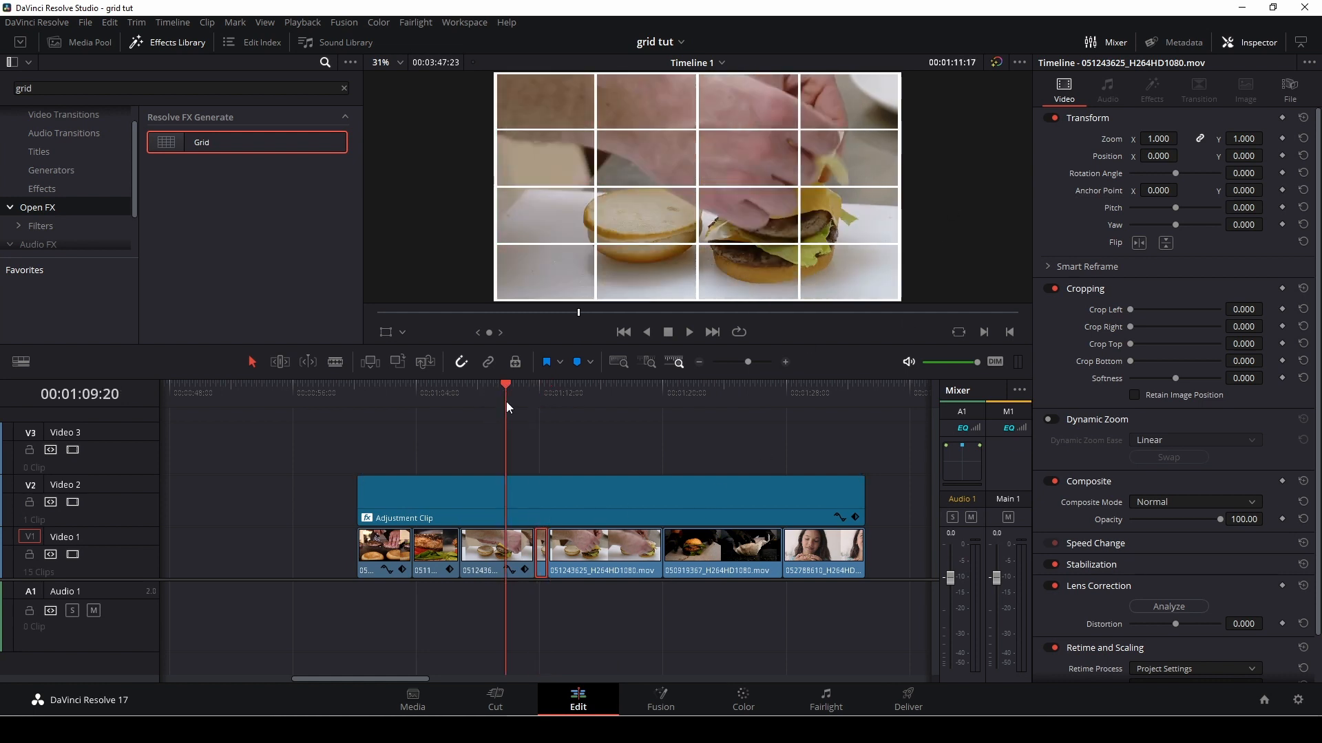
key("space")
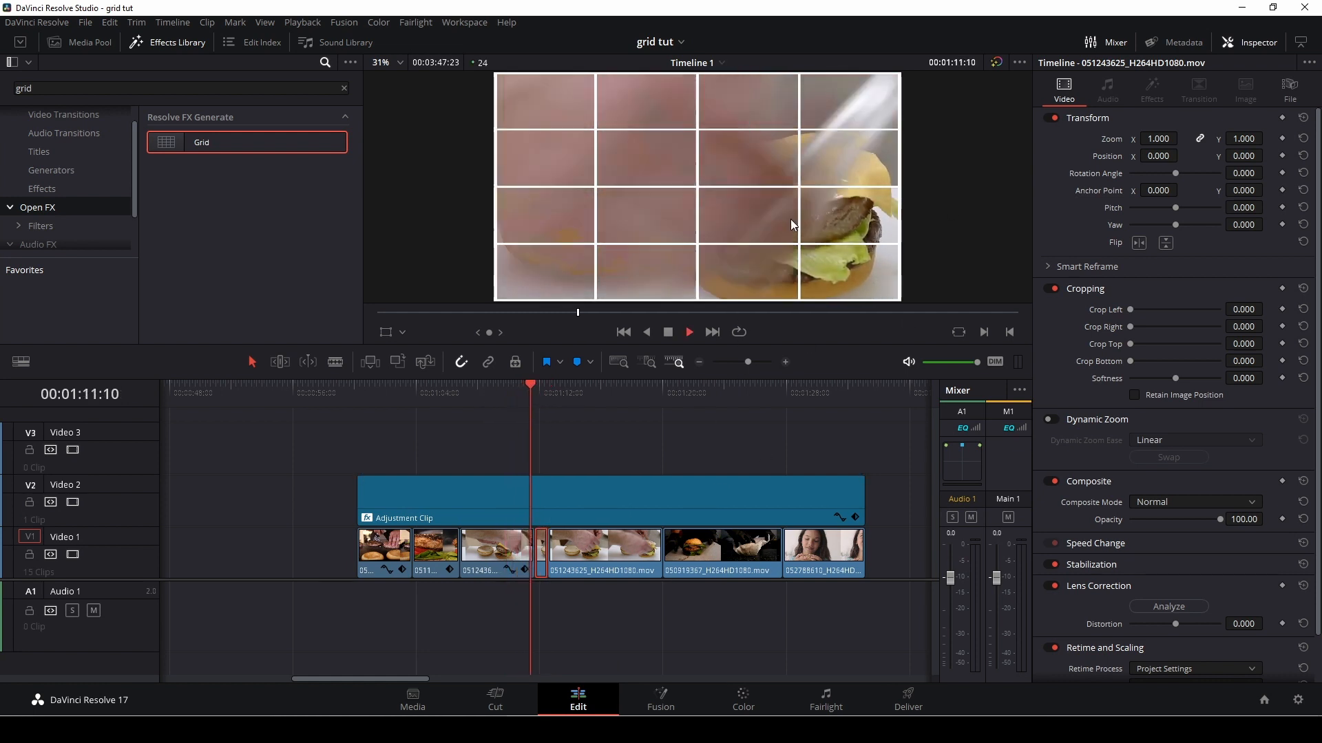
key("space")
left_click(529, 493)
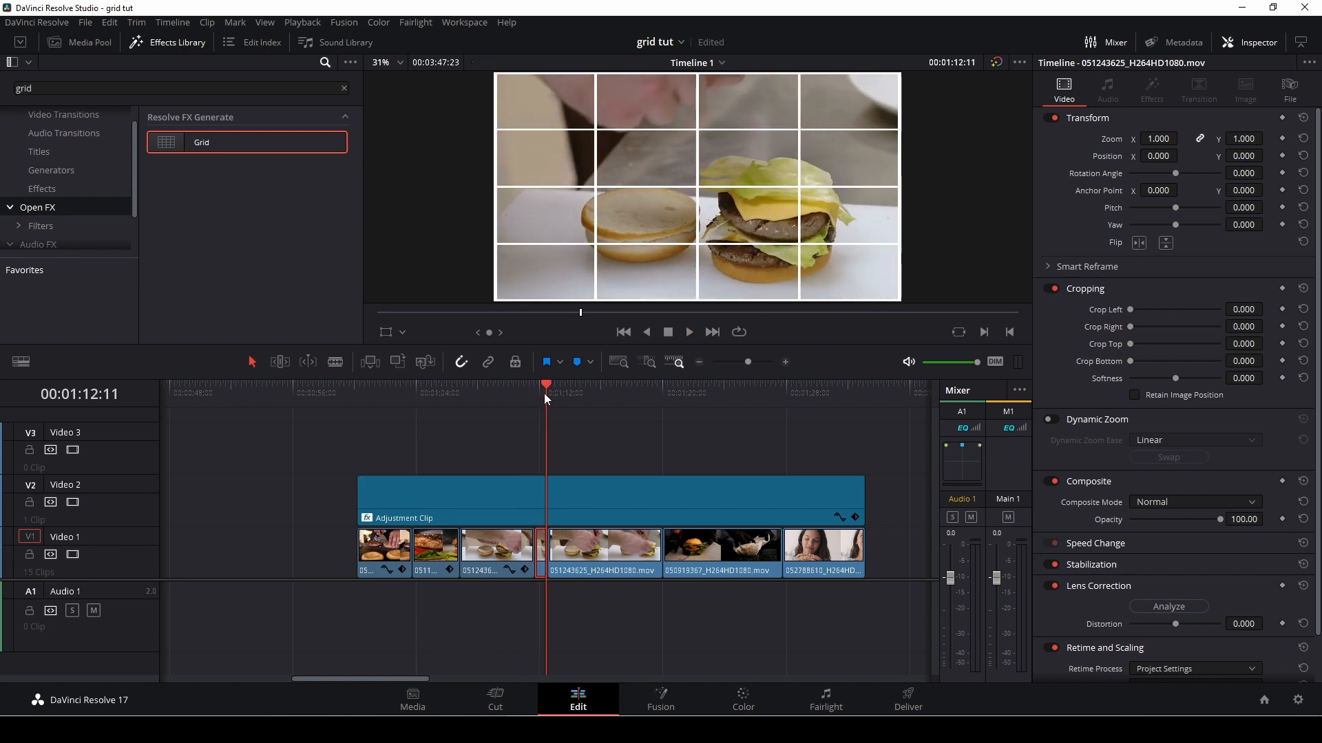
Step: Reframe the short fourth clip from its first frame with Zoom 1.040 and Position Y 24
left_click_drag(546, 398, 534, 395)
left_click_drag(1158, 135, 1248, 155)
left_click_drag(1246, 156, 1244, 156)
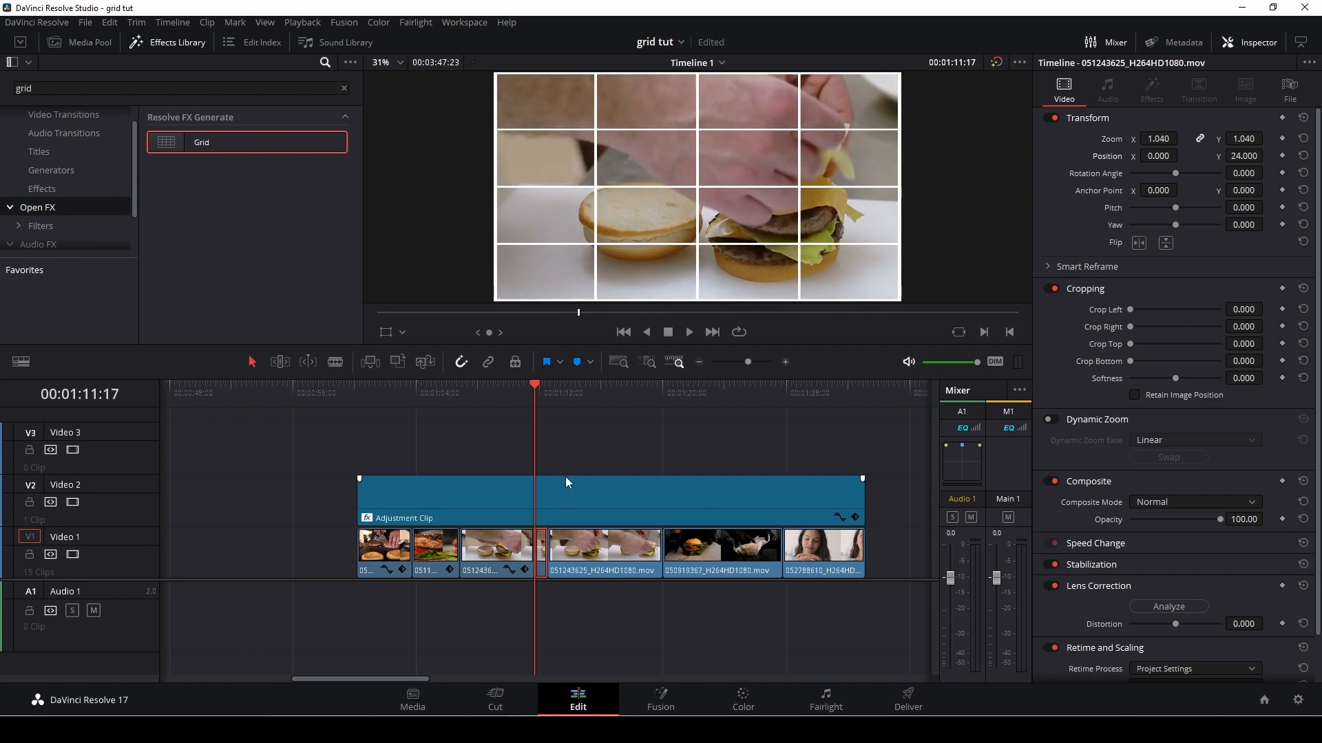
Step: Play on to the fifth clip, then zoom in and shift its position so its burger aligns with the previous clip on the grid
key("space")
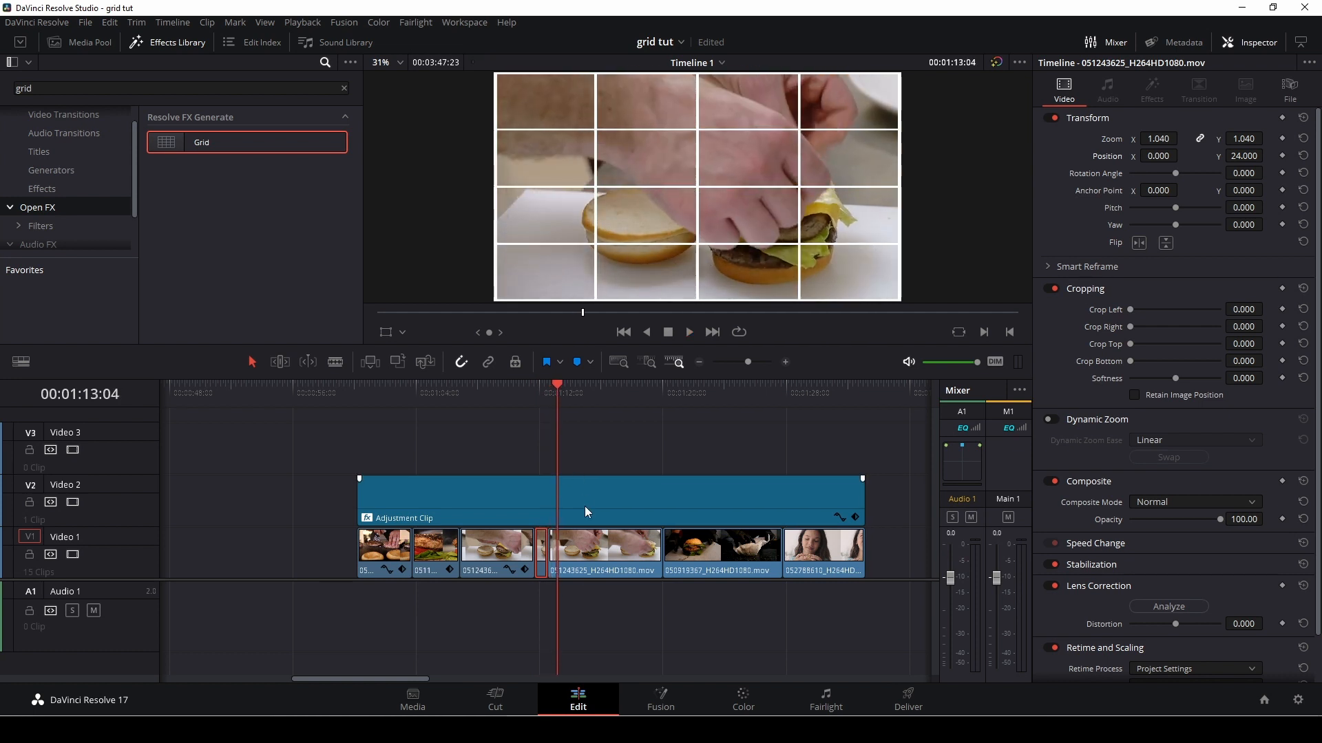
left_click(595, 563)
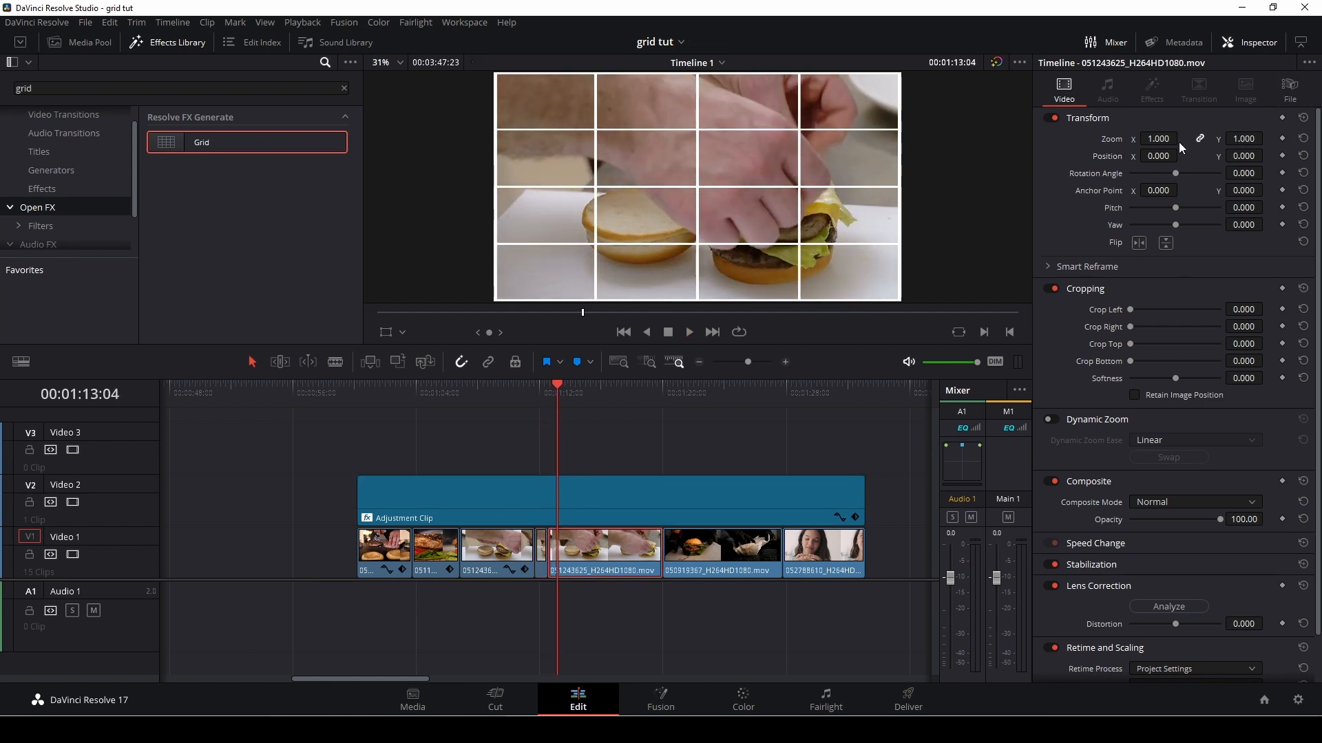
left_click_drag(1158, 138, 1100, 157)
left_click_drag(1256, 157, 1267, 155)
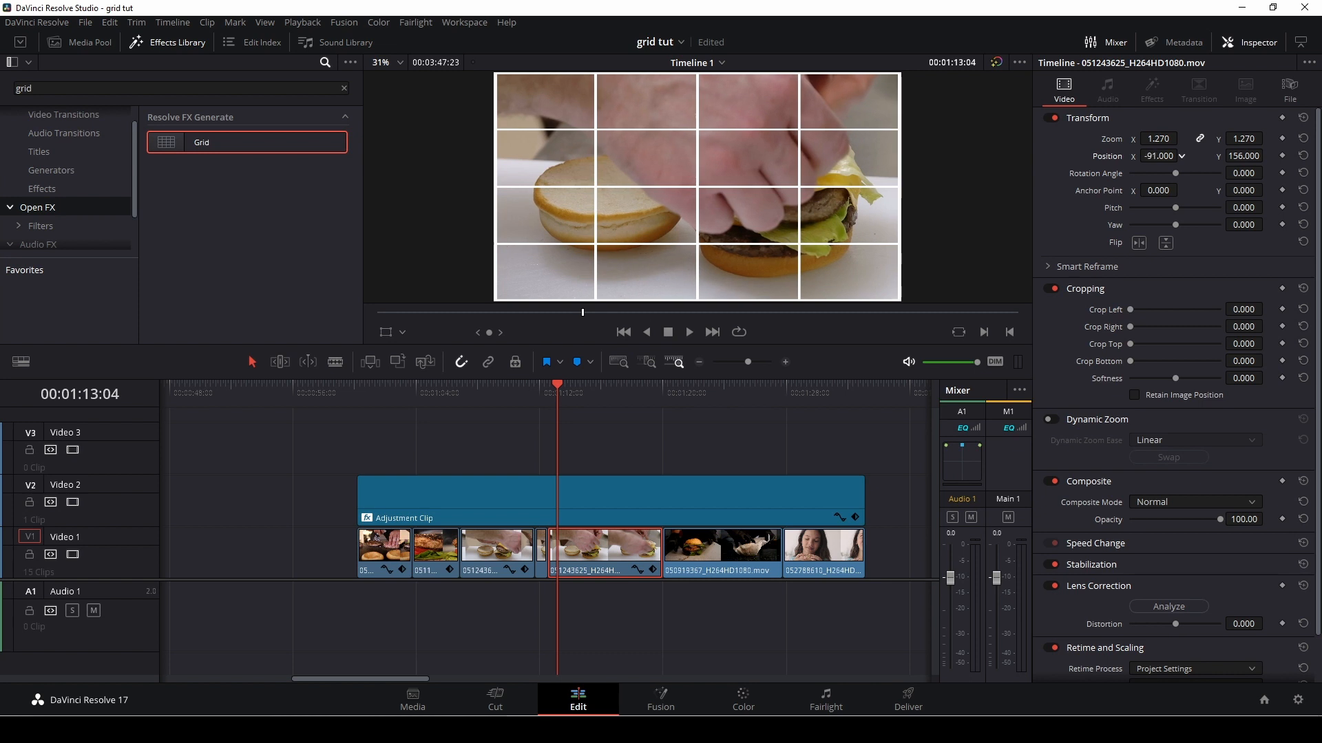
left_click_drag(1182, 156, 1164, 156)
left_click_drag(1249, 138, 1267, 139)
left_click_drag(1161, 157, 1162, 156)
Step: Play from the short fourth clip through the fifth into the dark sixth clip to check the framing across the cuts
left_click(534, 397)
key("space")
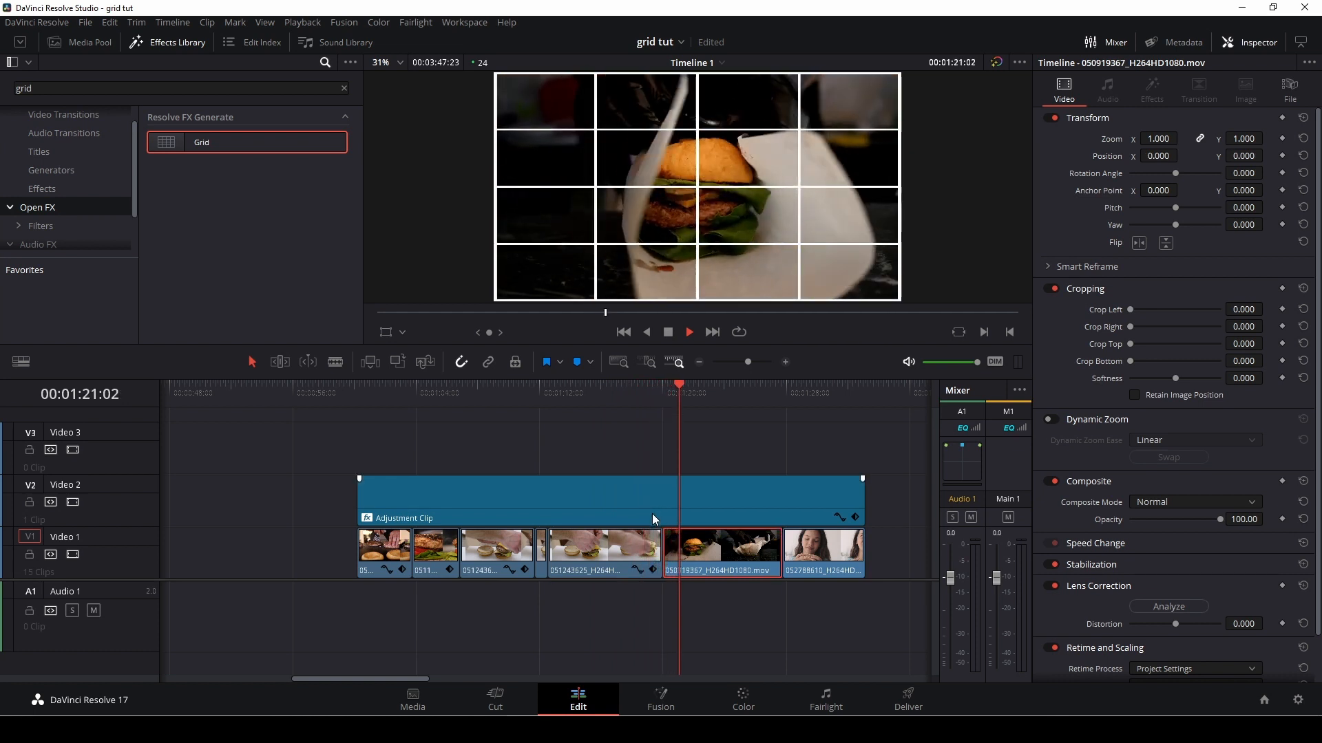
key("space")
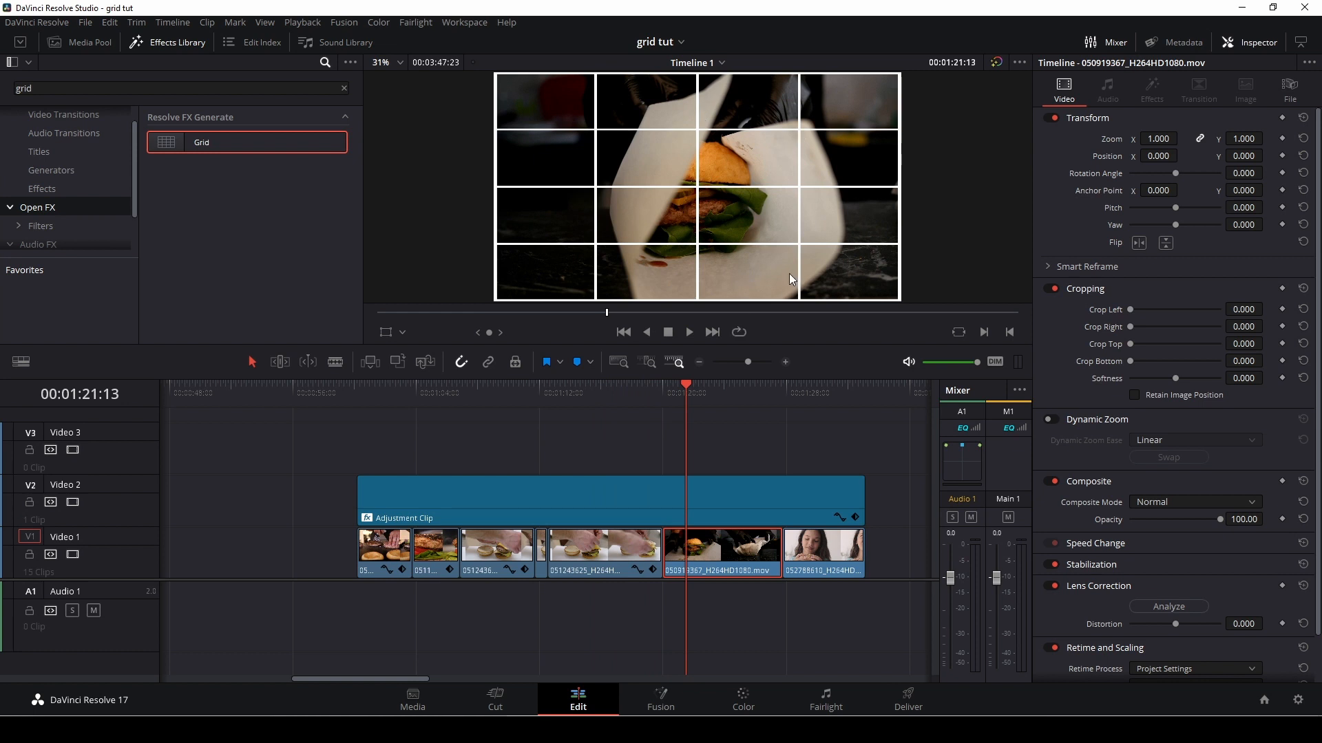
Step: Replay the cut into the dark sixth clip and reframe that clip with Zoom 1.450, Position X 220 and Position Y 139
left_click(642, 392)
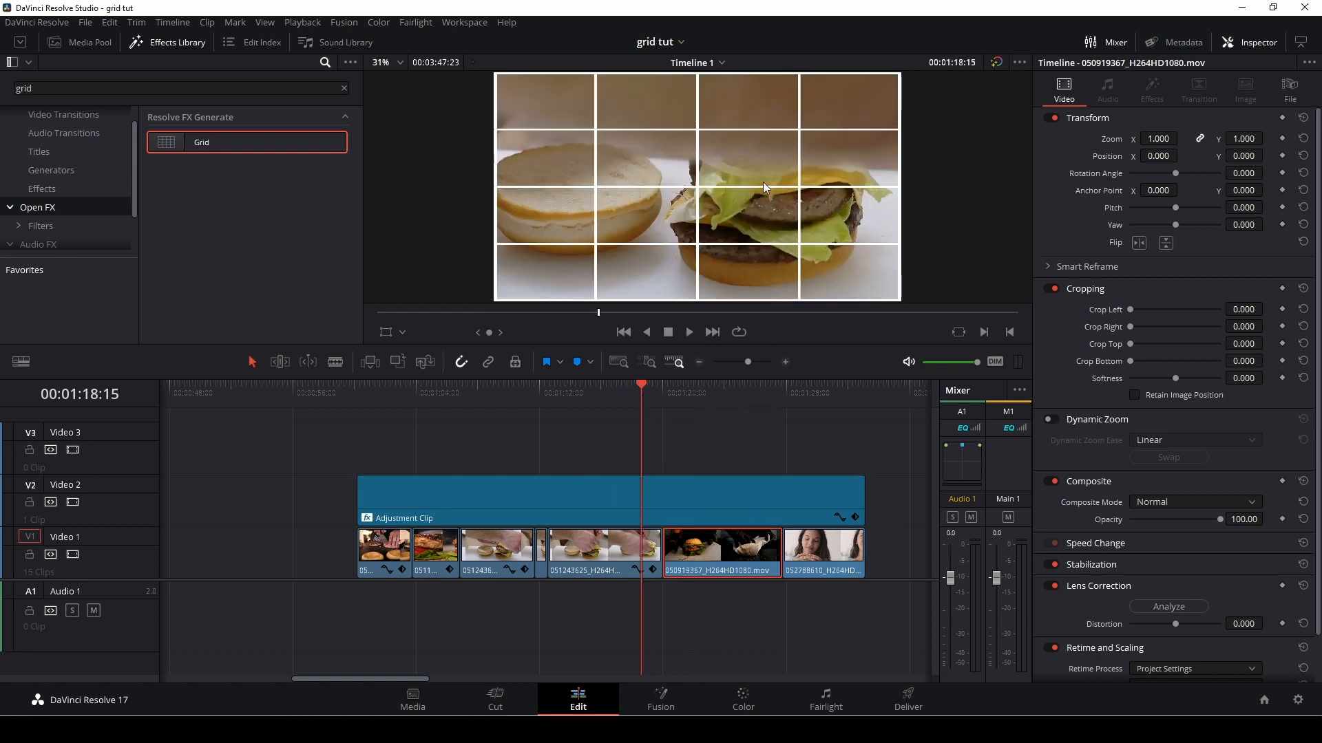
key("space")
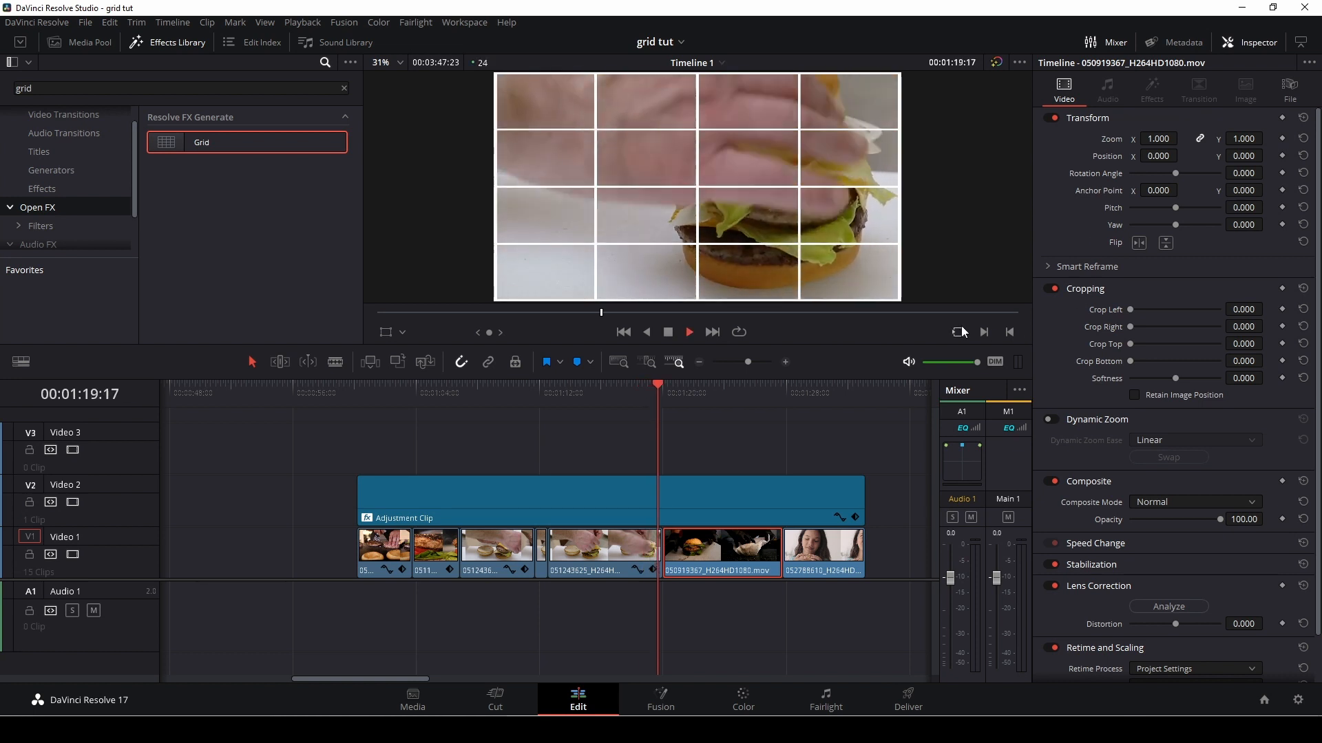
key("space")
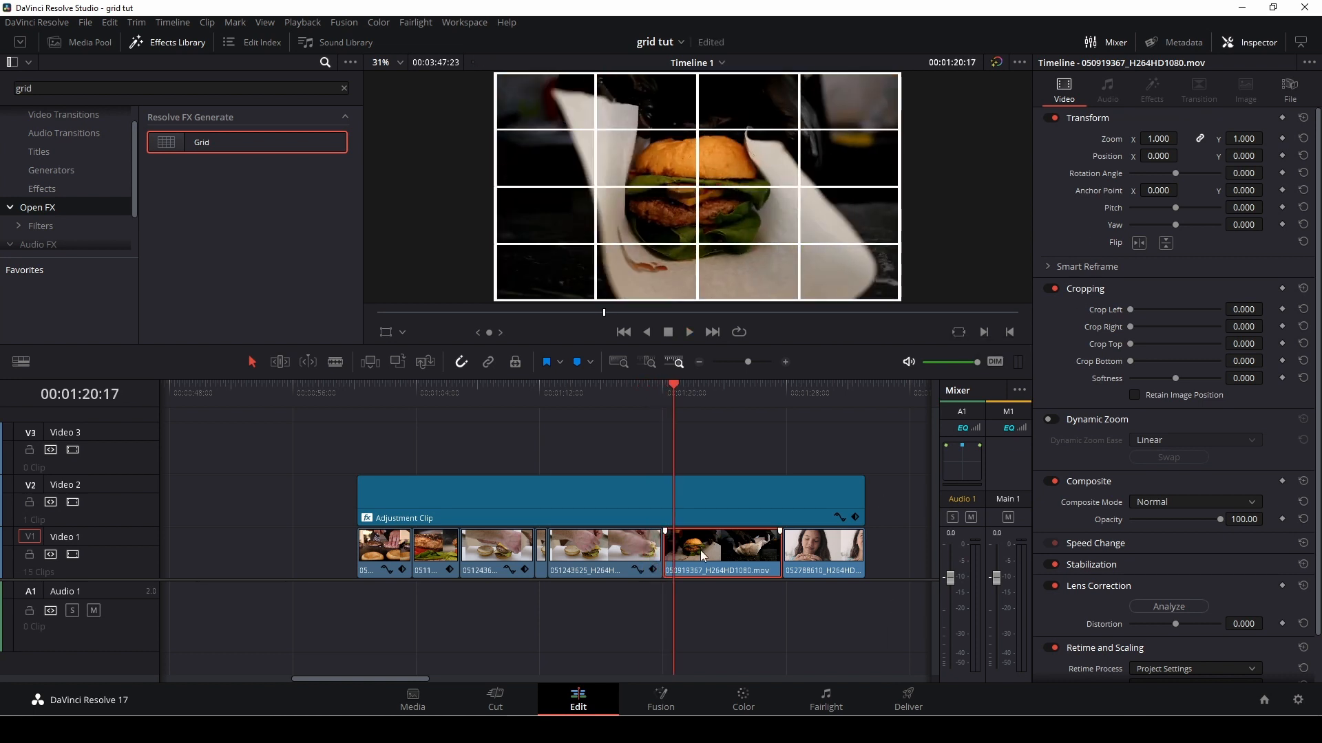
left_click_drag(1159, 138, 1266, 155)
left_click_drag(1181, 155, 1267, 155)
Step: Play from the fifth clip through the sixth into the last clip to check how the subjects line up at the cuts
left_click(624, 396)
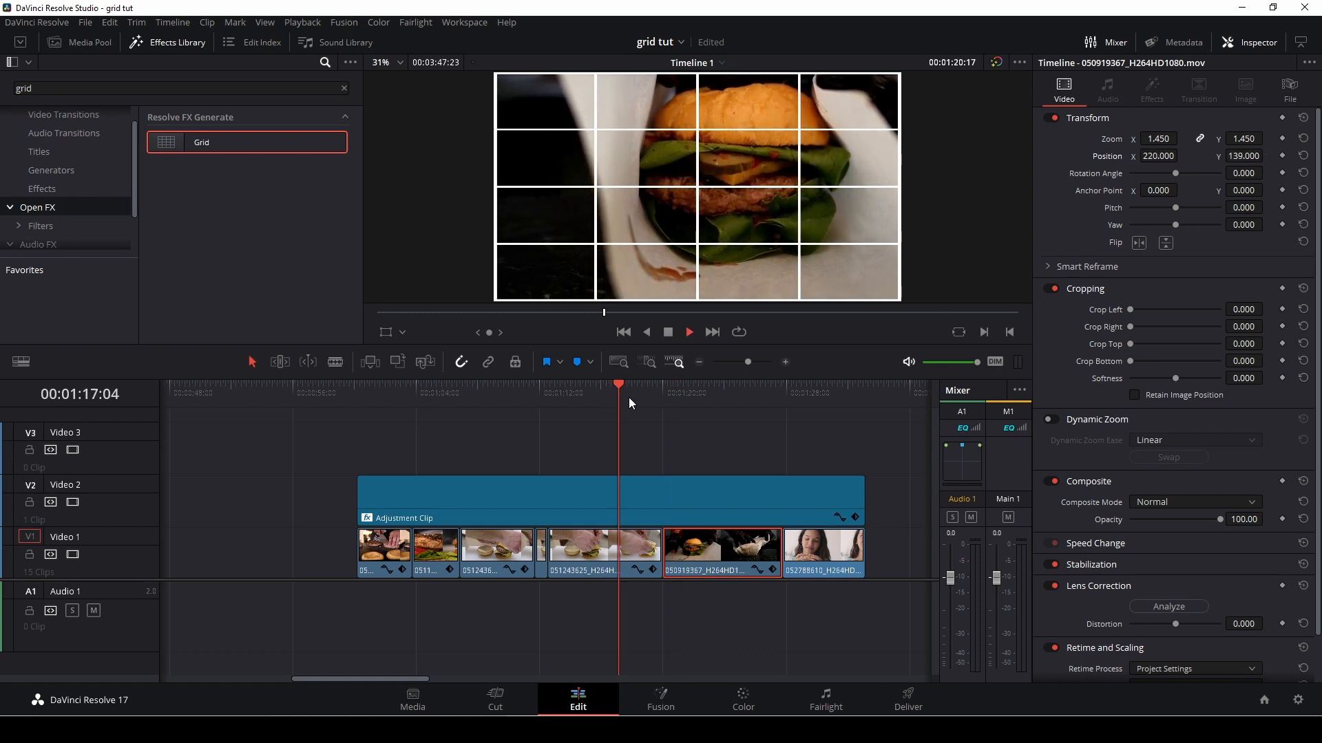
key("space")
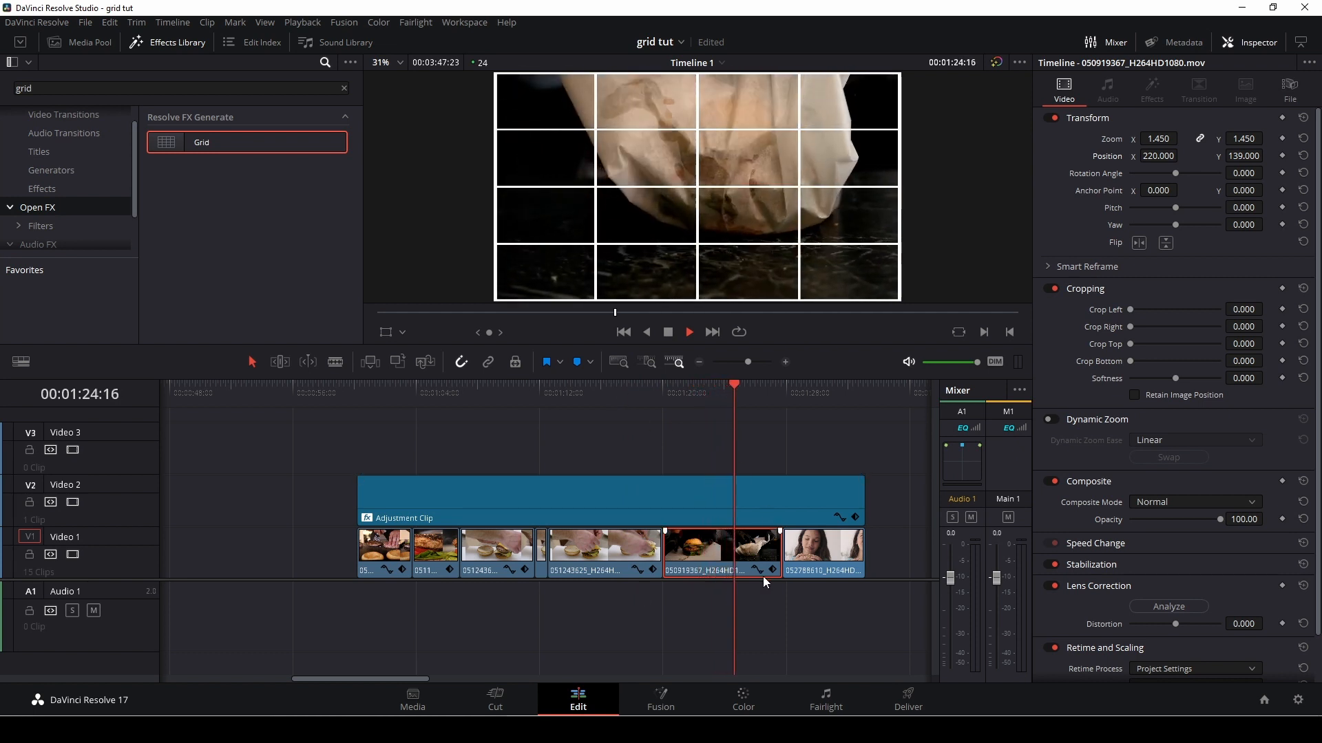
key("space")
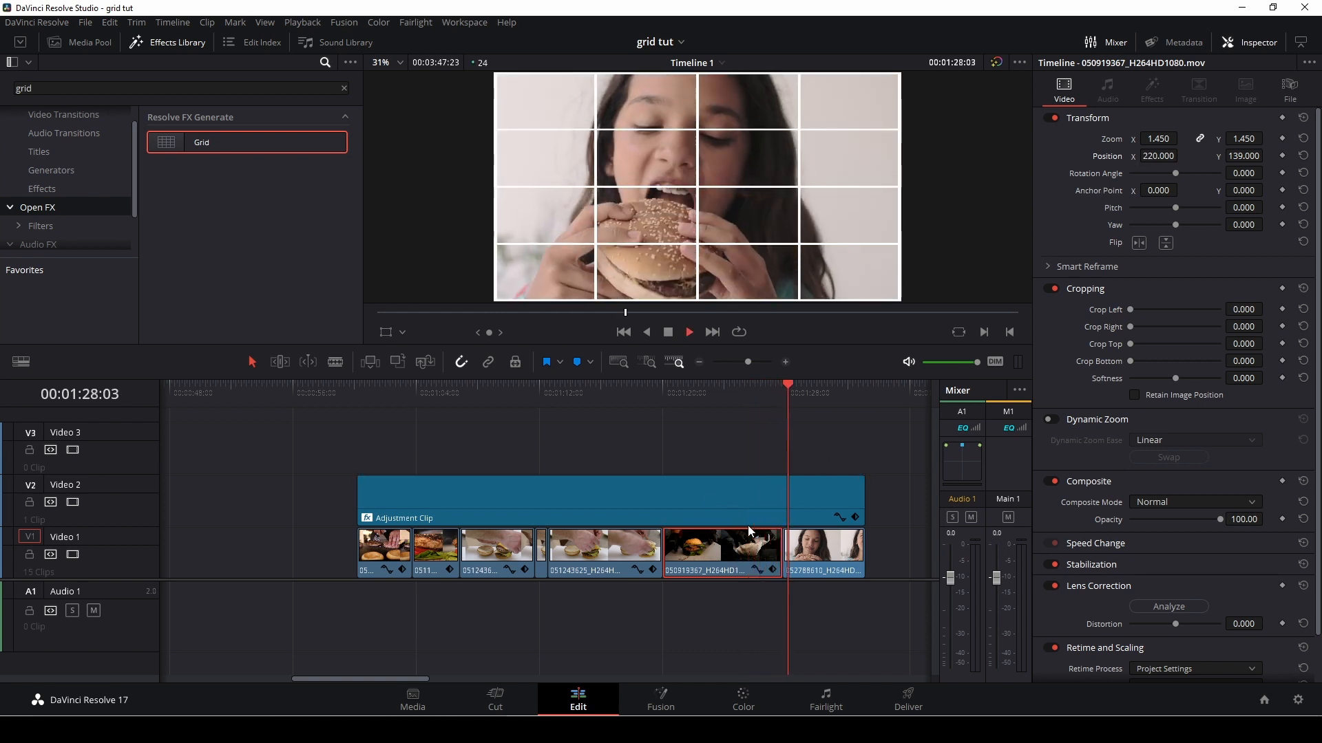
key("space")
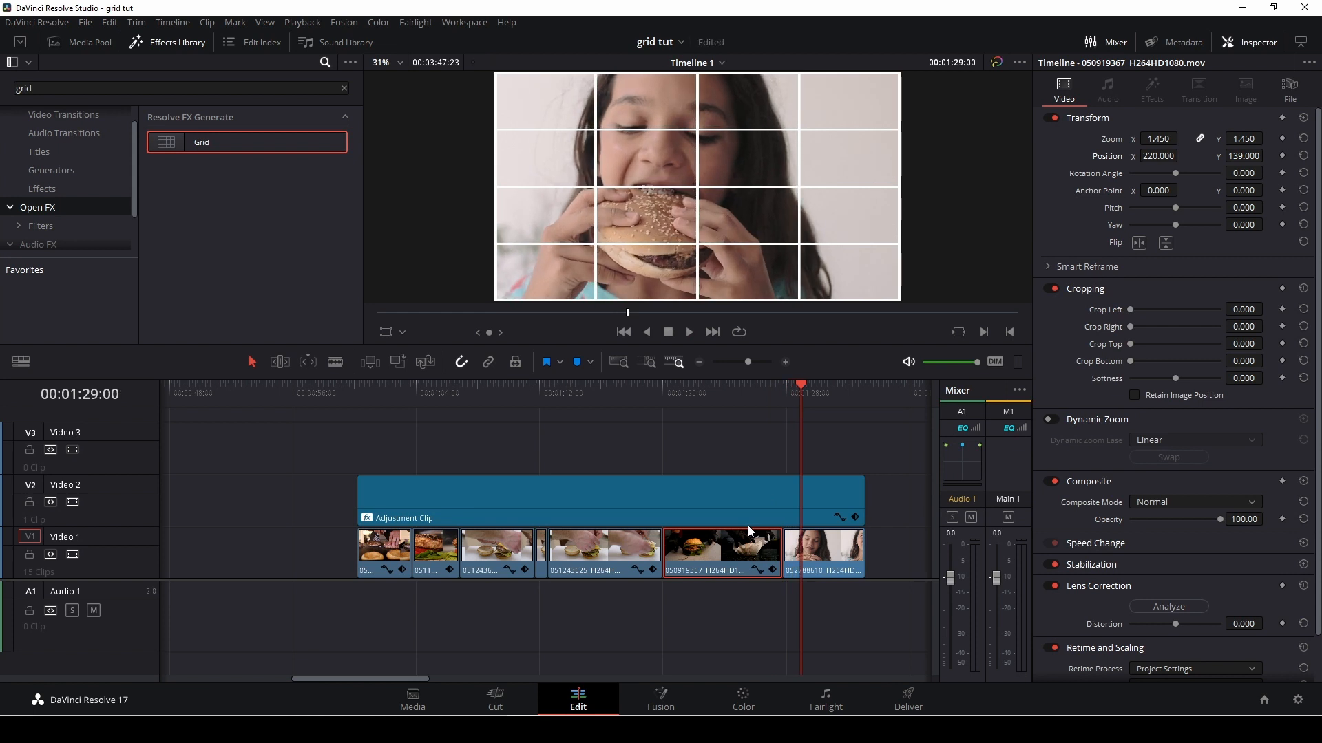
left_click(757, 404)
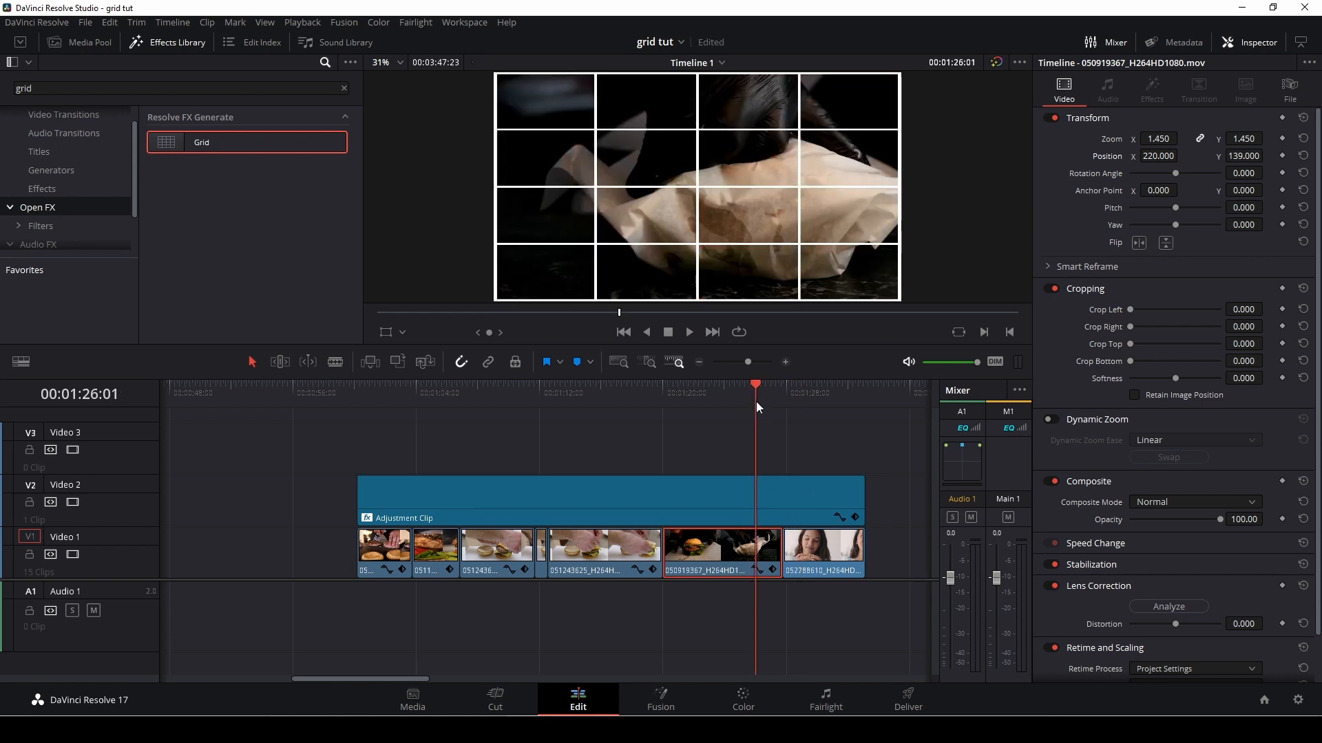
key("space")
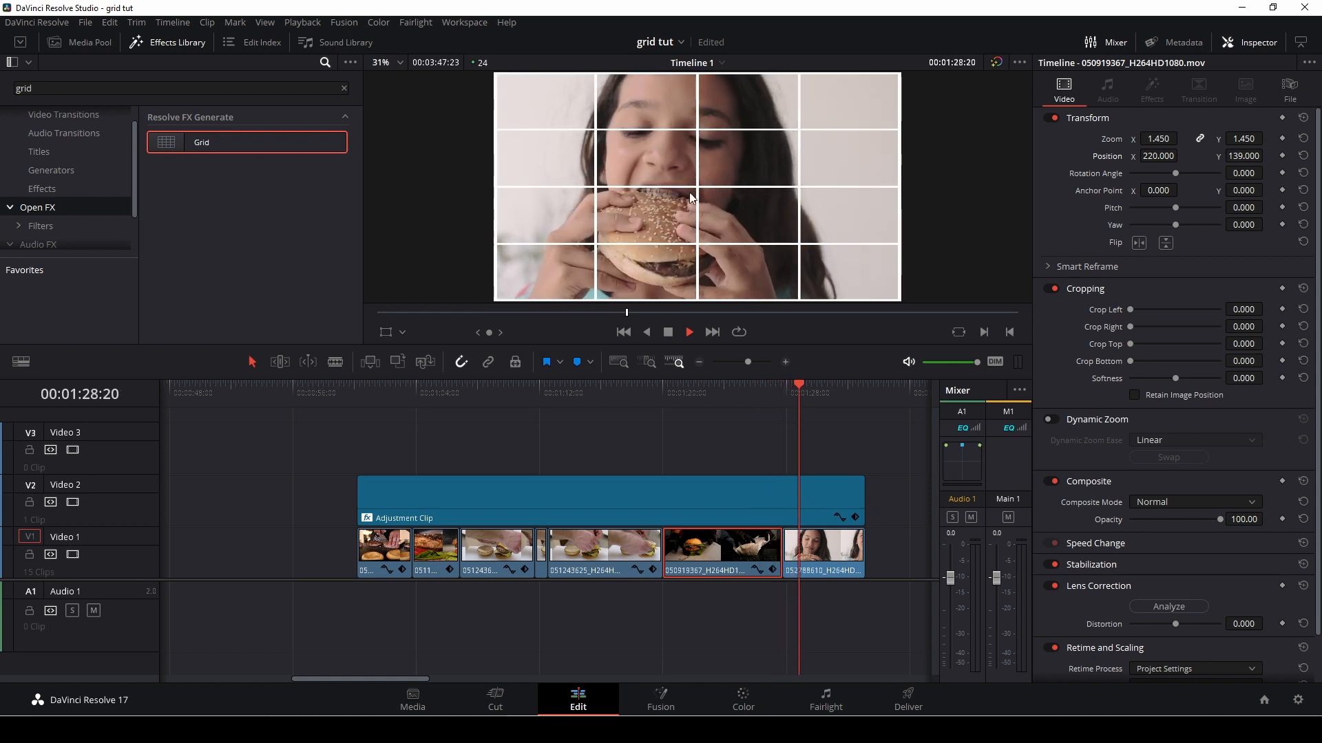
key("space")
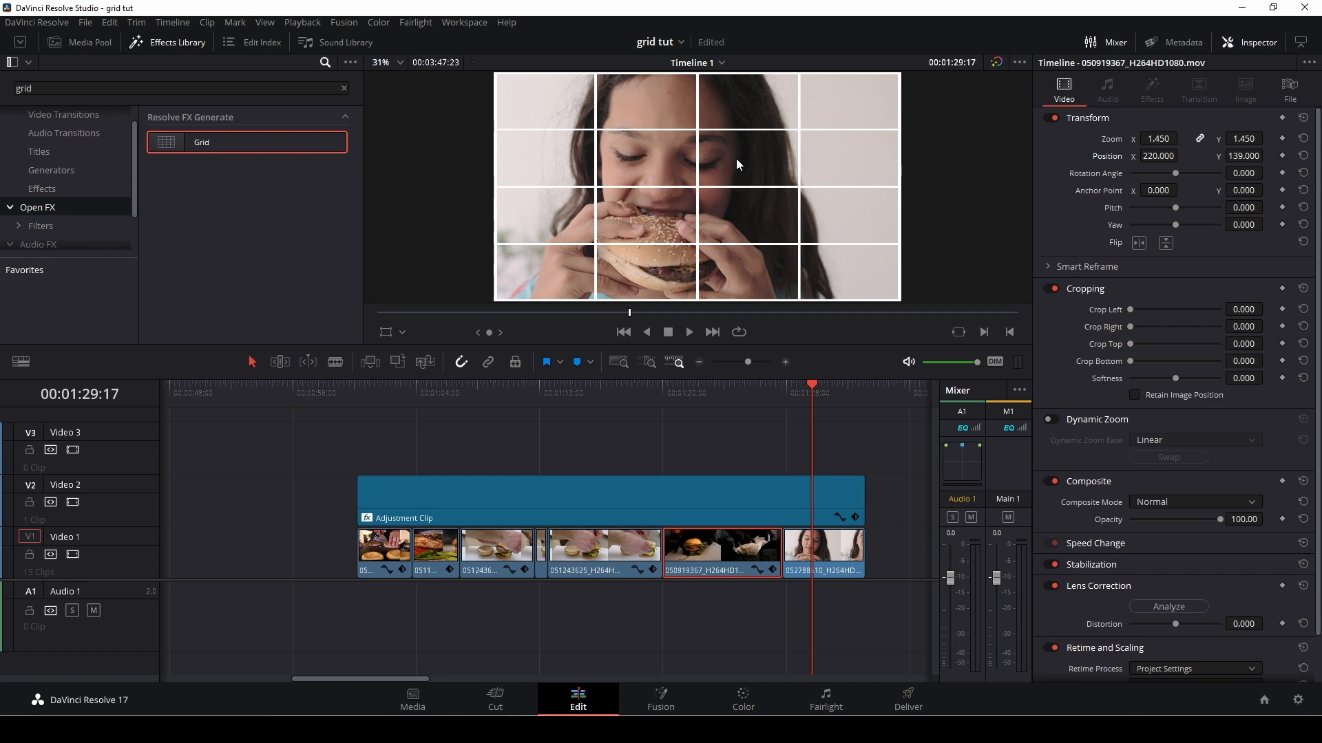
Step: Review the last clip from its first frame and flip it horizontally
left_click_drag(815, 391, 783, 392)
left_click(828, 546)
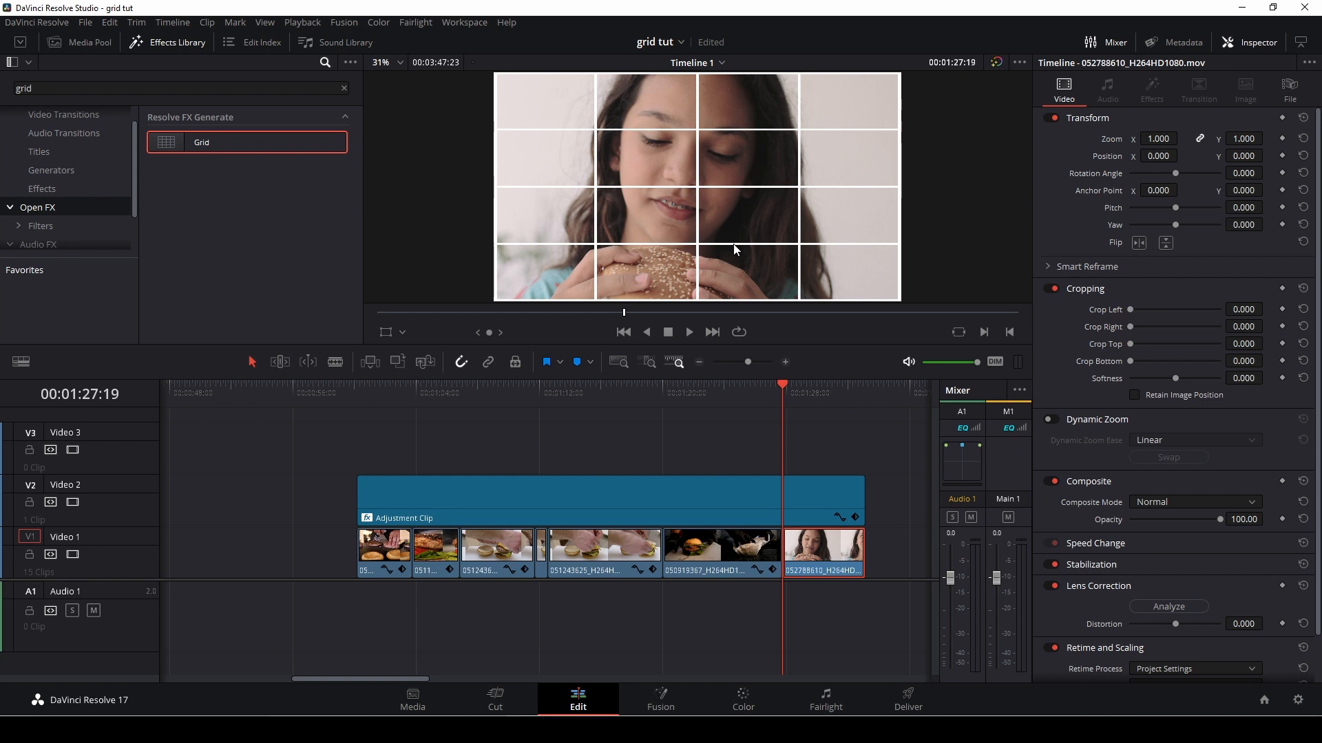
key("space")
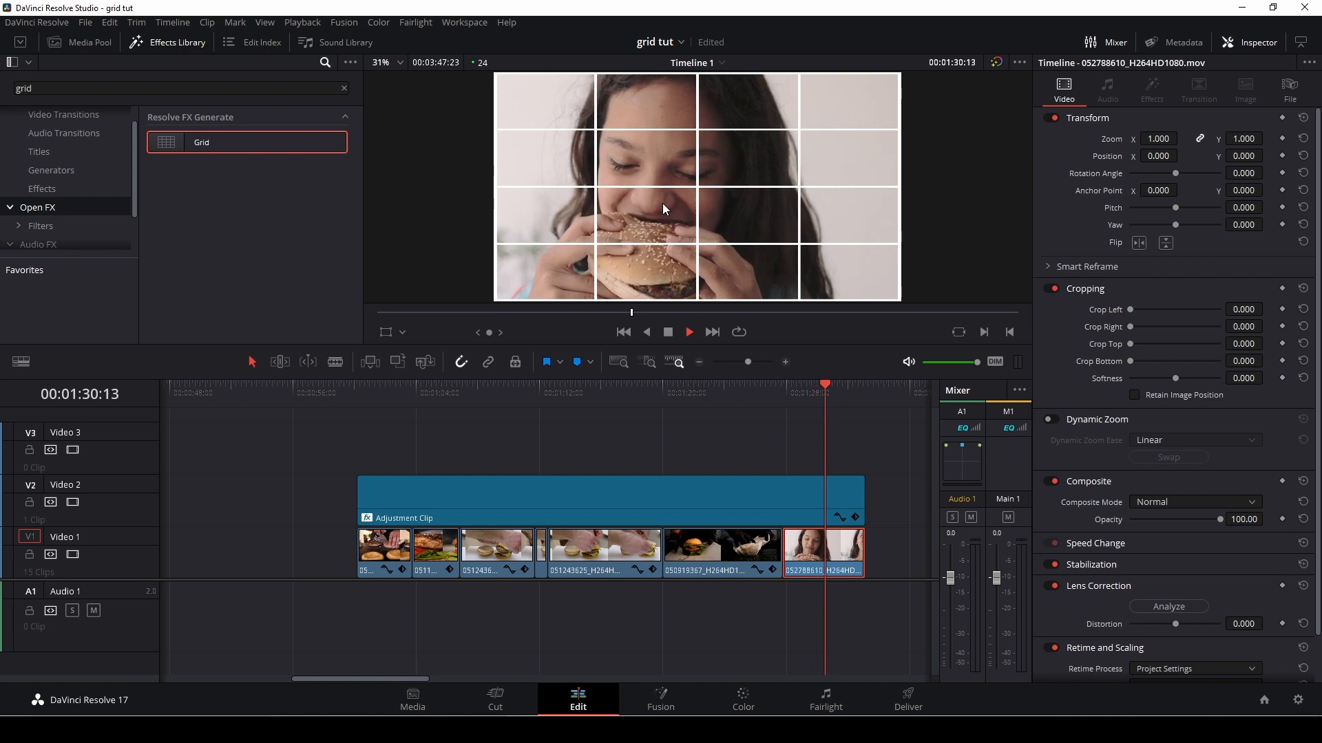
key("space")
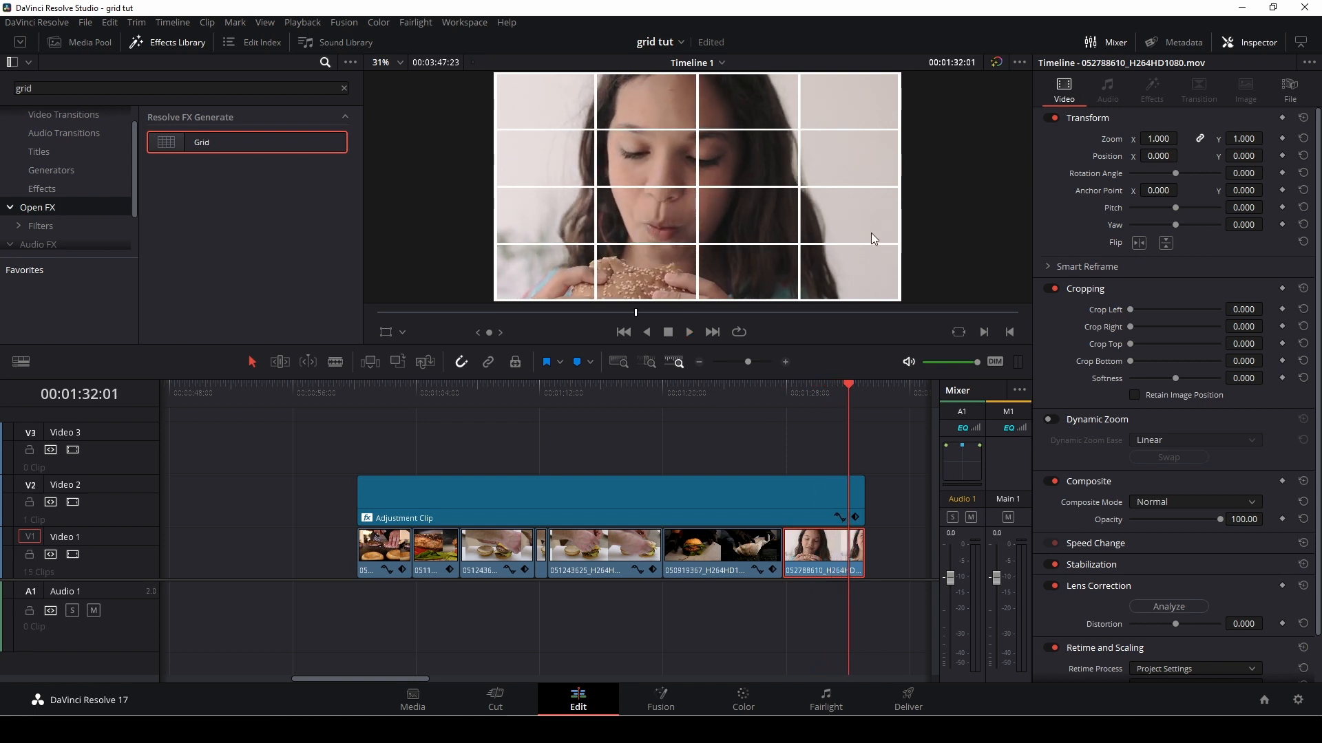
key("Up")
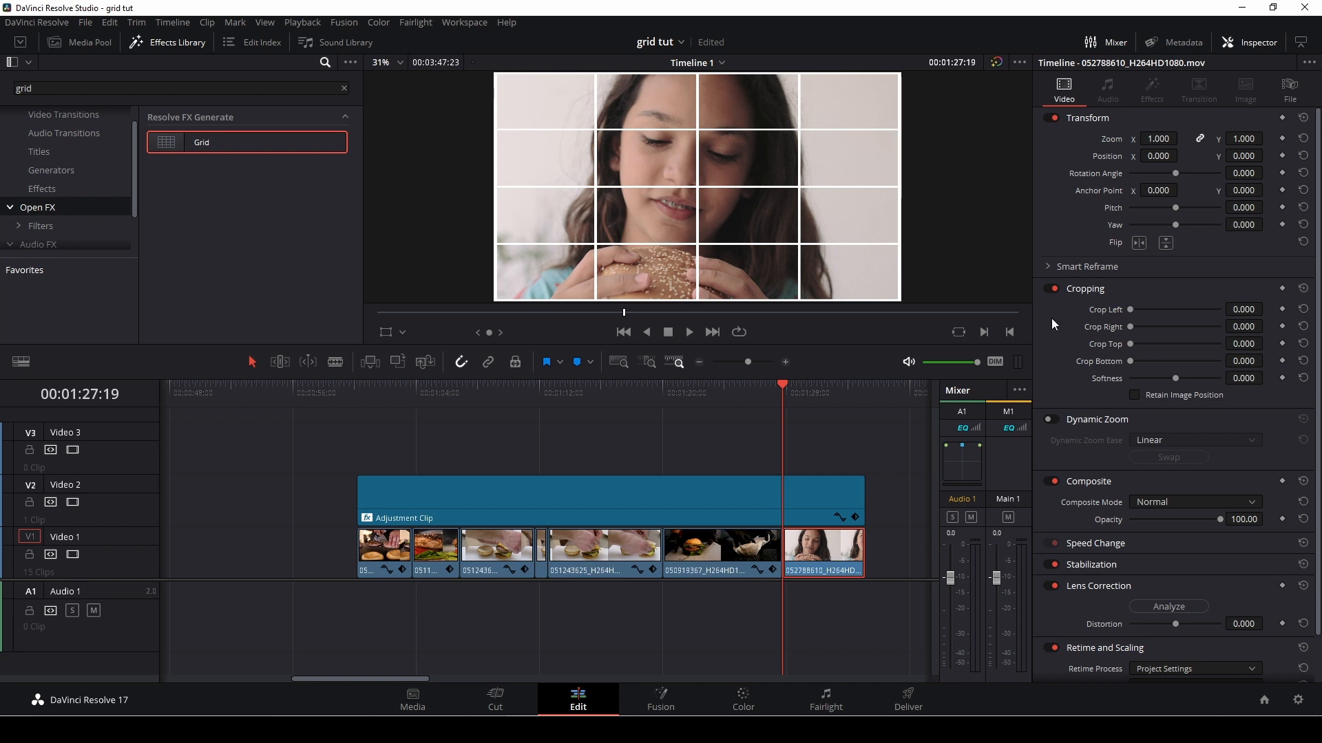
left_click(1140, 245)
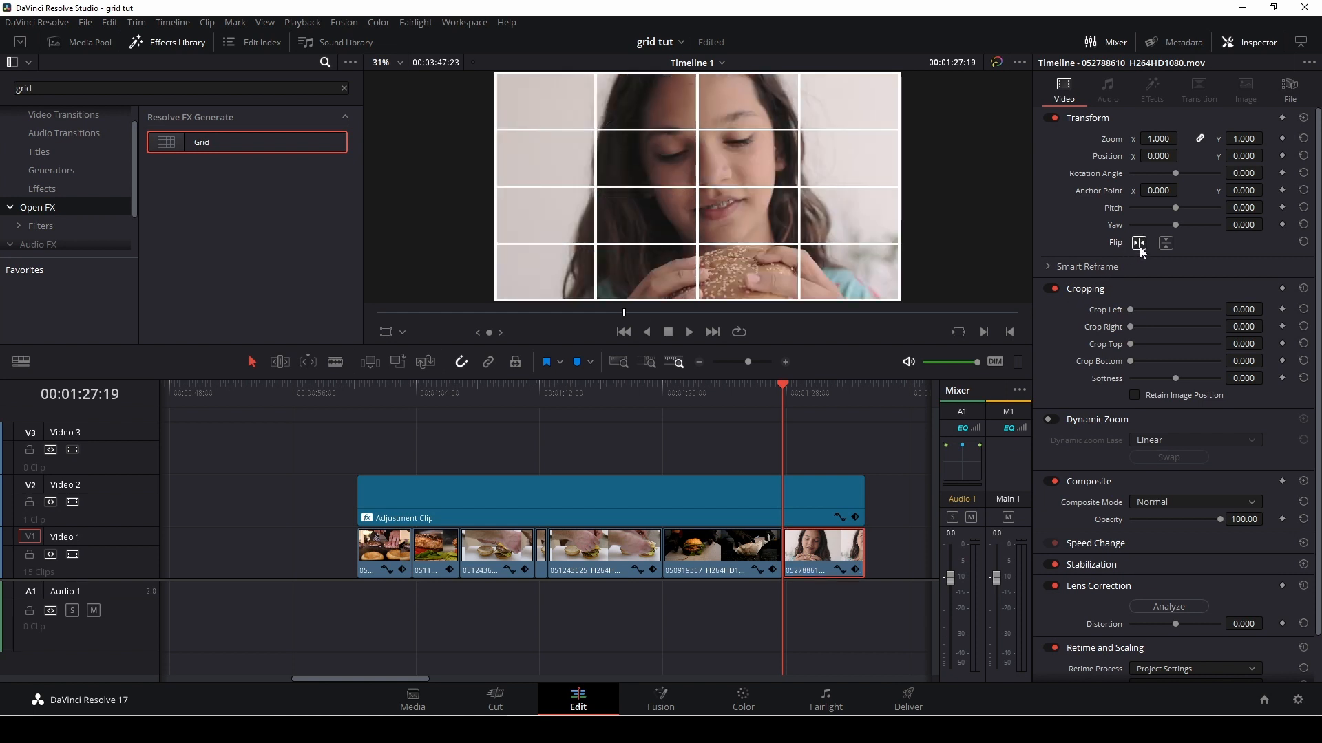
key("space")
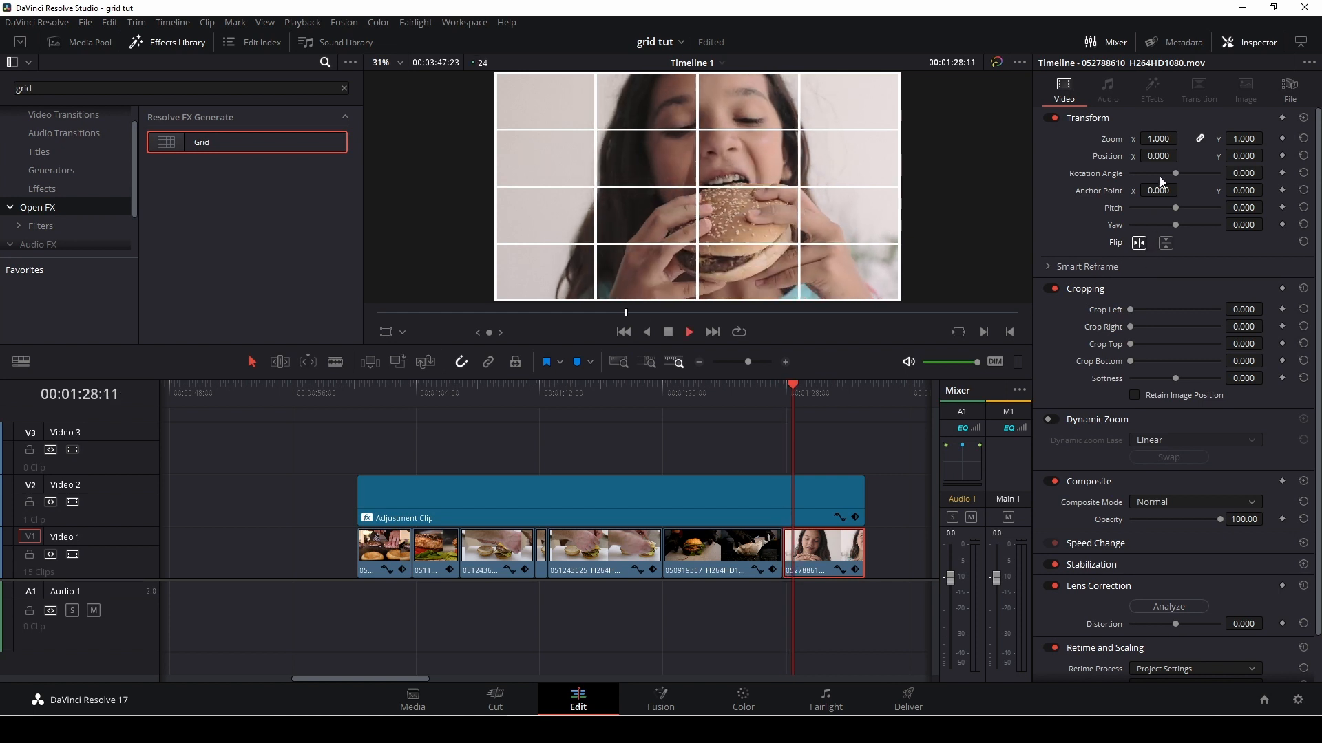
Step: Reframe the flipped last clip from its first frame with Zoom 1.300, Position X 197 and Position Y -70
left_click(782, 396)
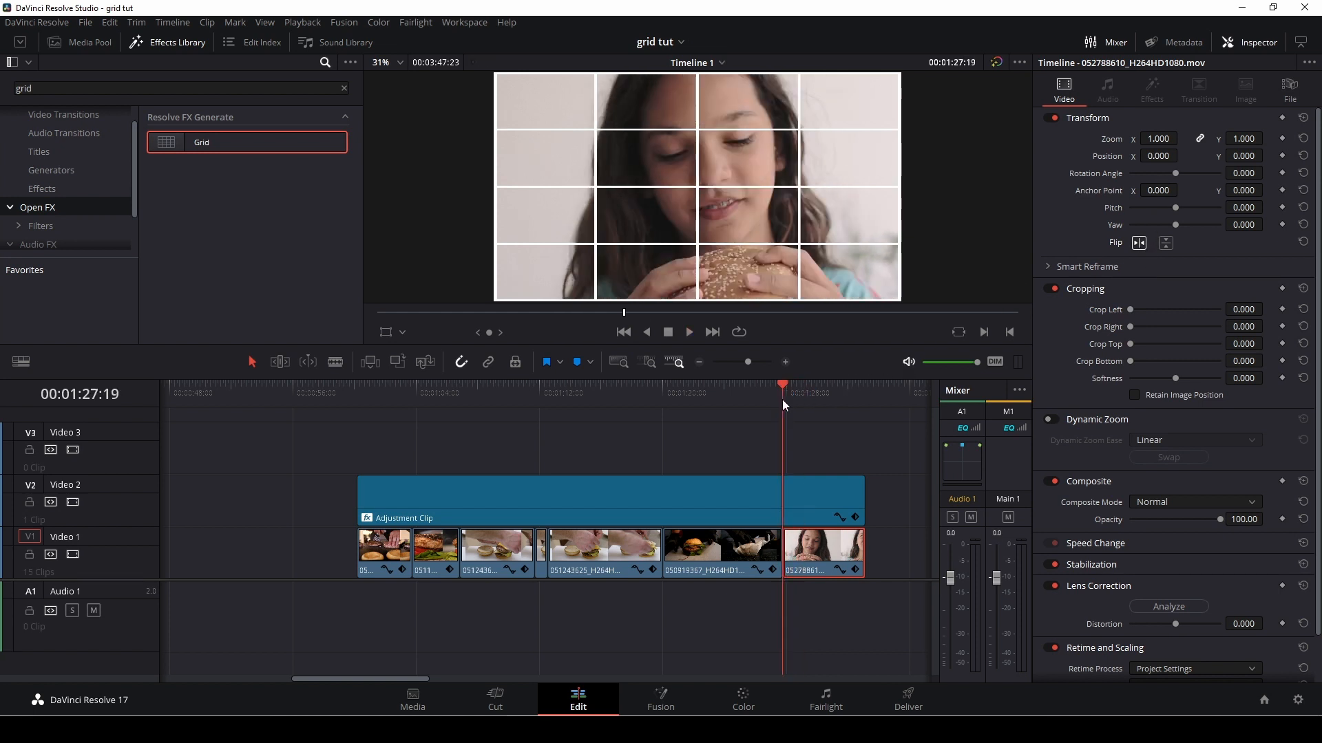
left_click_drag(1172, 139, 1246, 155)
left_click_drag(1161, 139, 1253, 154)
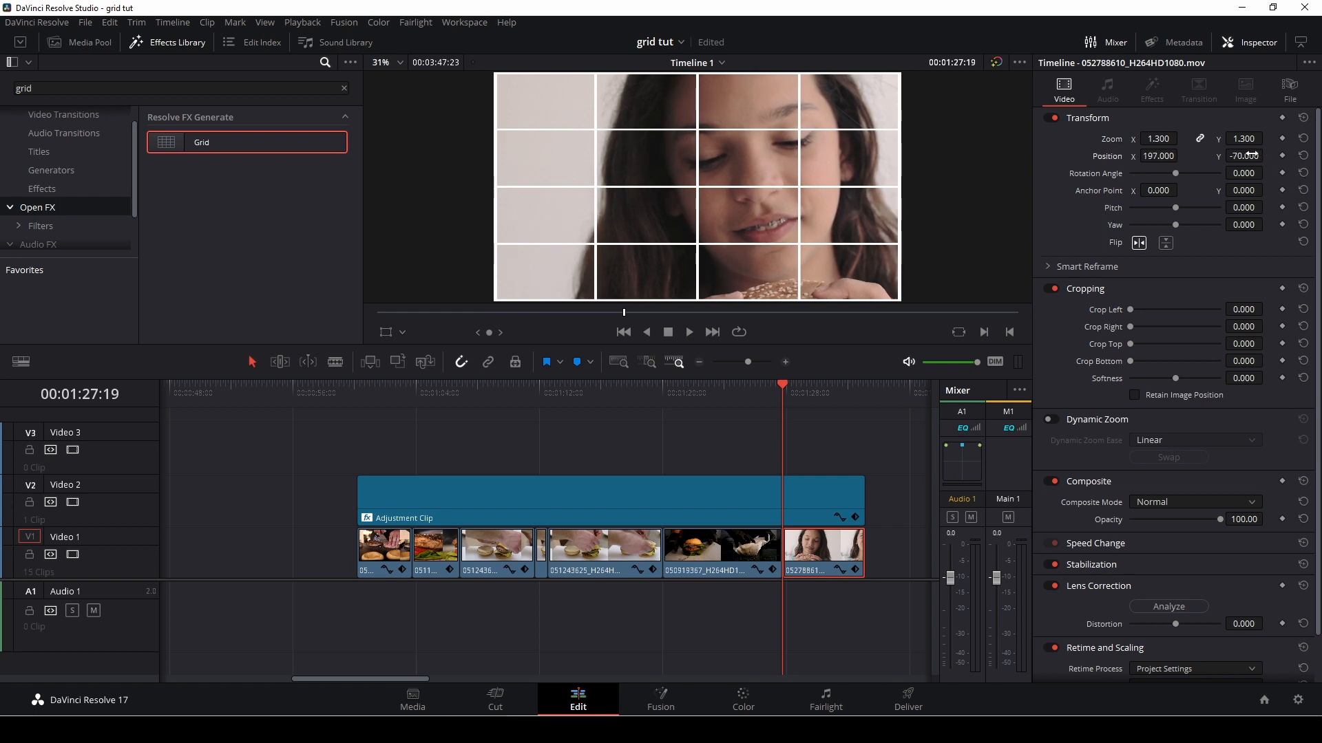
Step: Play across the cut from the sixth clip into the last clip to check the new framing
left_click(761, 398)
key("space")
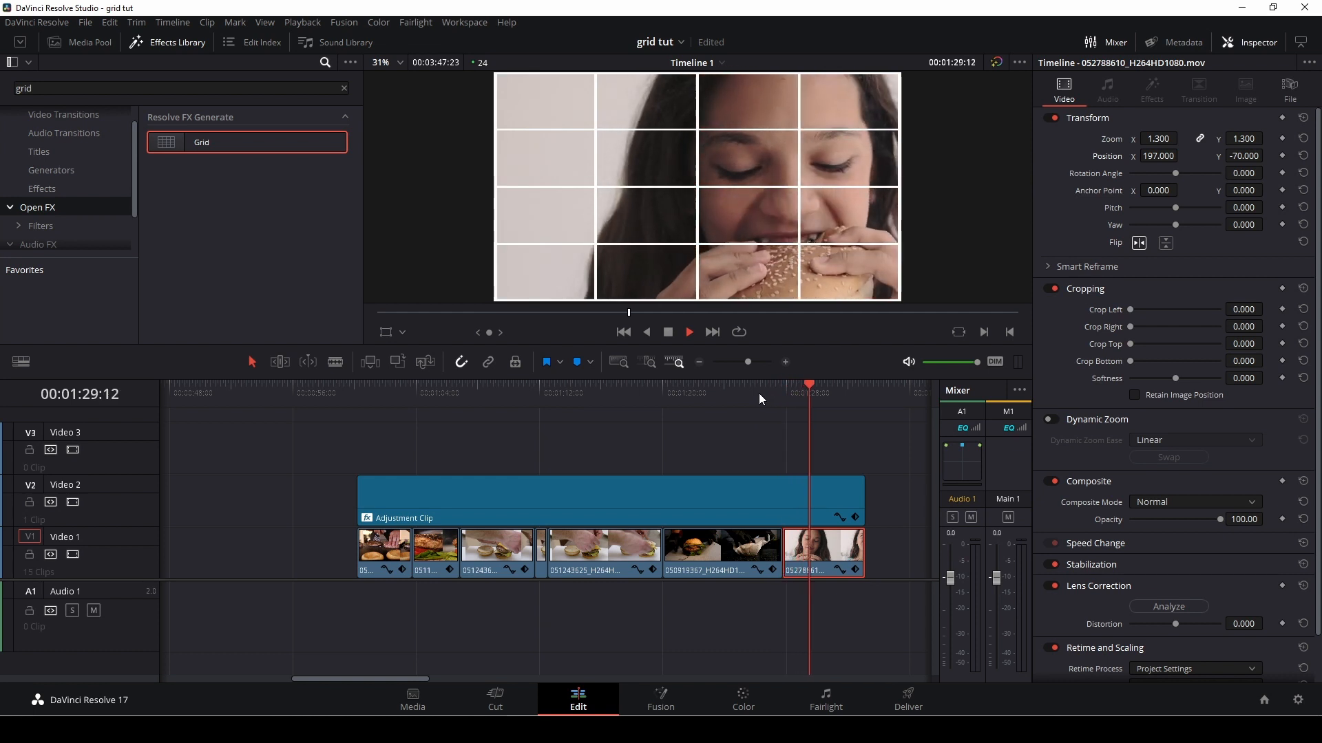
key("space")
Step: Return to the start of the grid's adjustment clip and disable that clip
left_click_drag(845, 393, 352, 444)
left_click(438, 493)
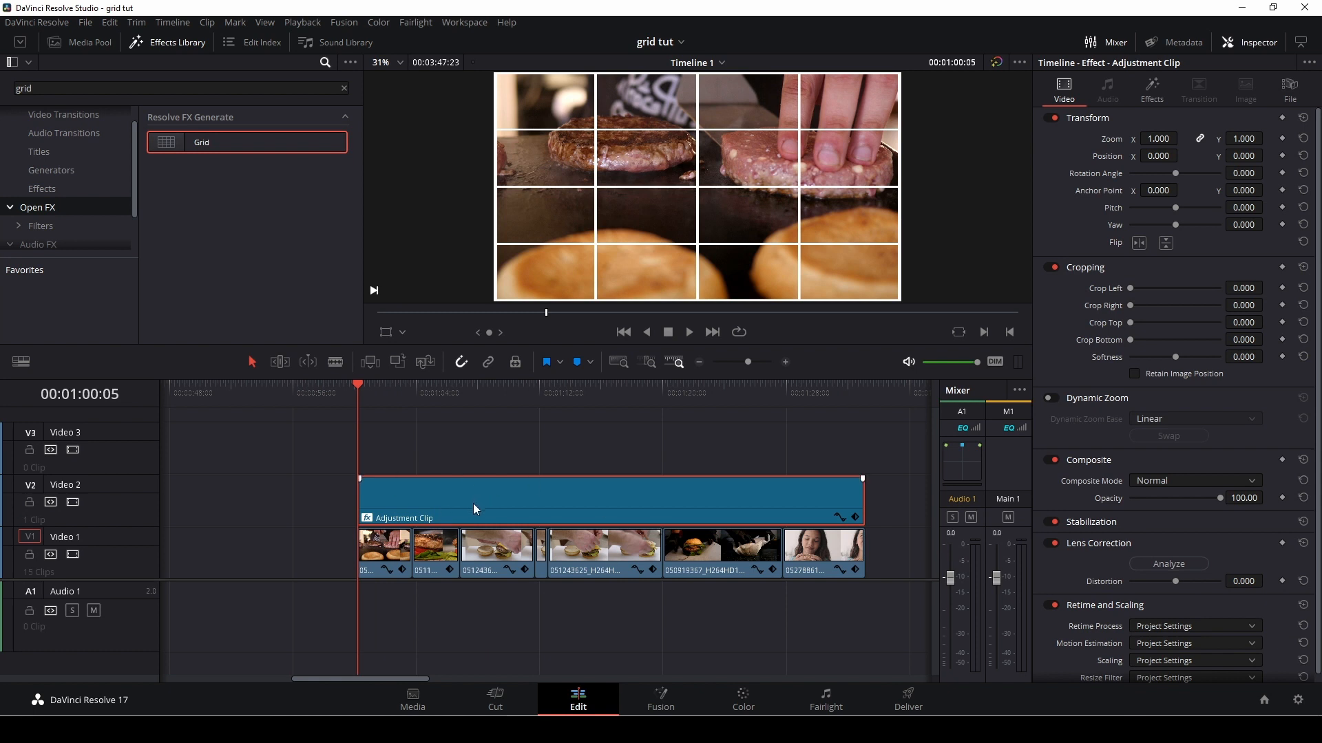
key("d")
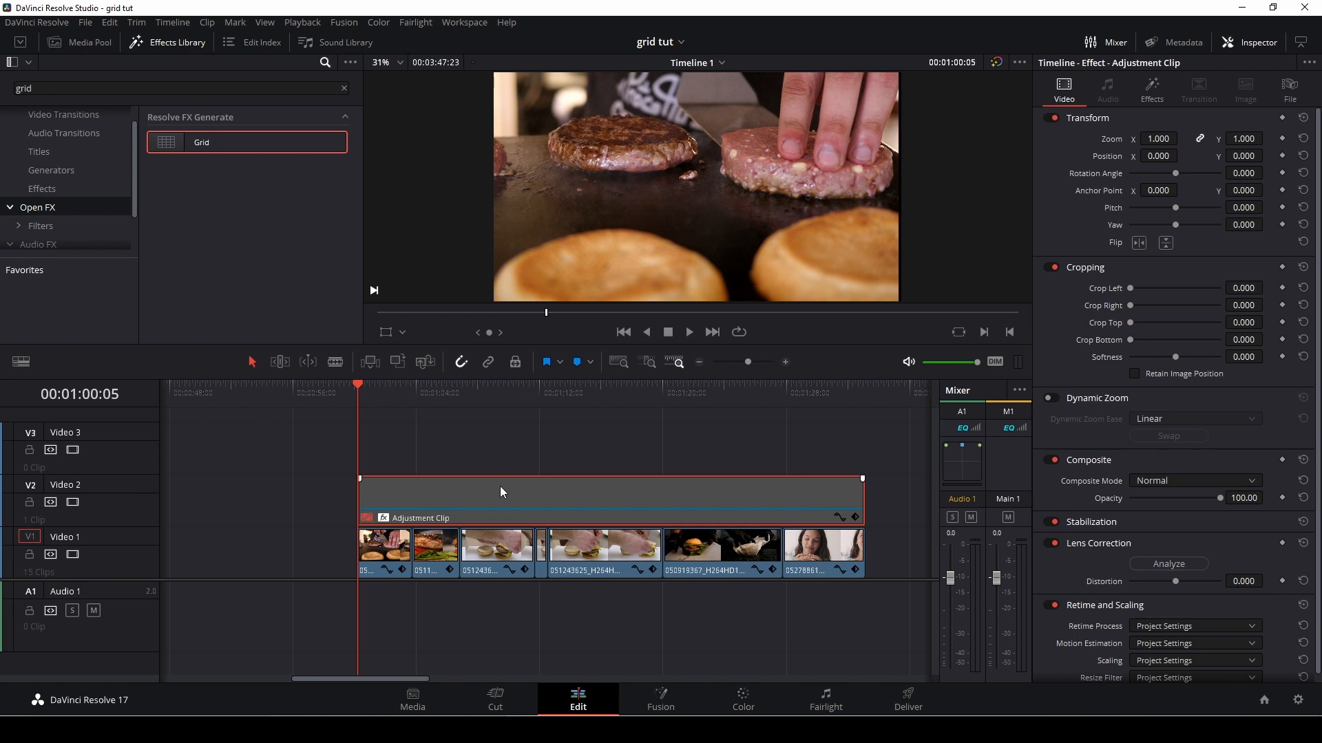
Step: Set the first clip's Position X to -432 so its image fills the frame
left_click(380, 557)
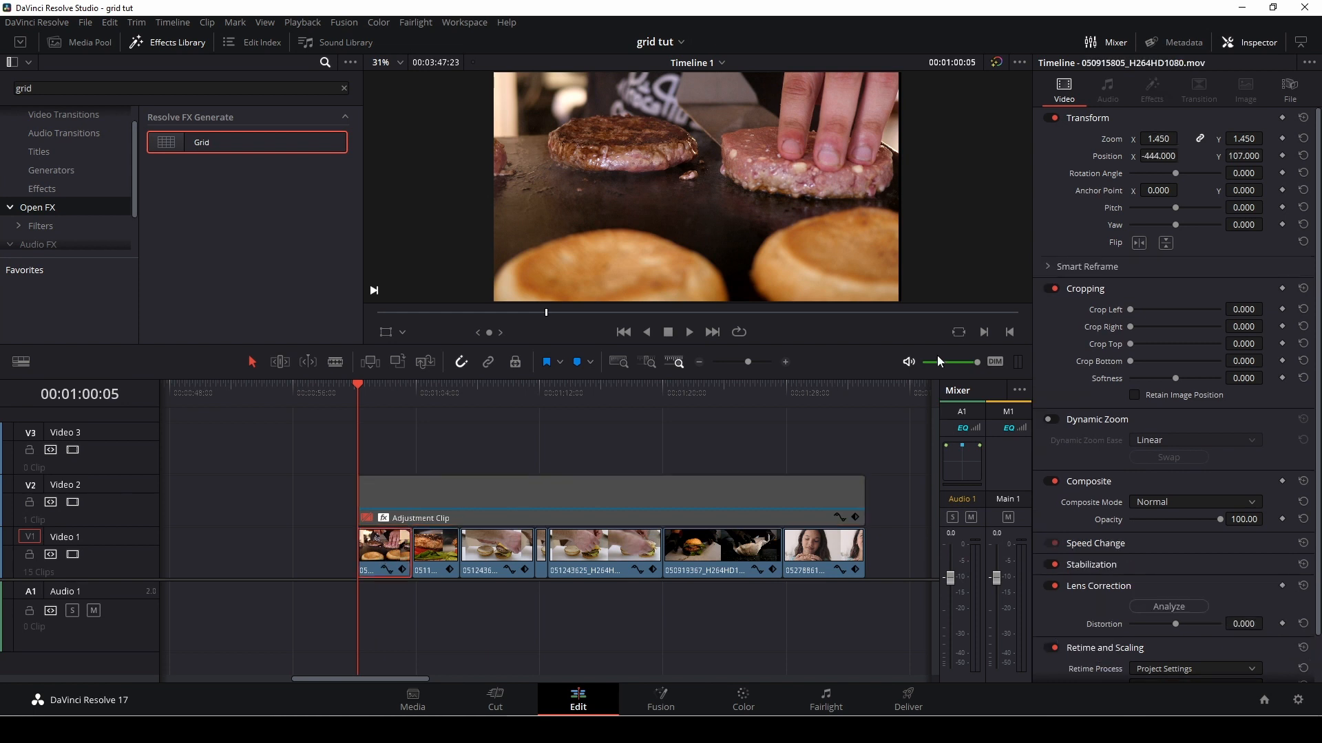
left_click_drag(1157, 155, 1181, 155)
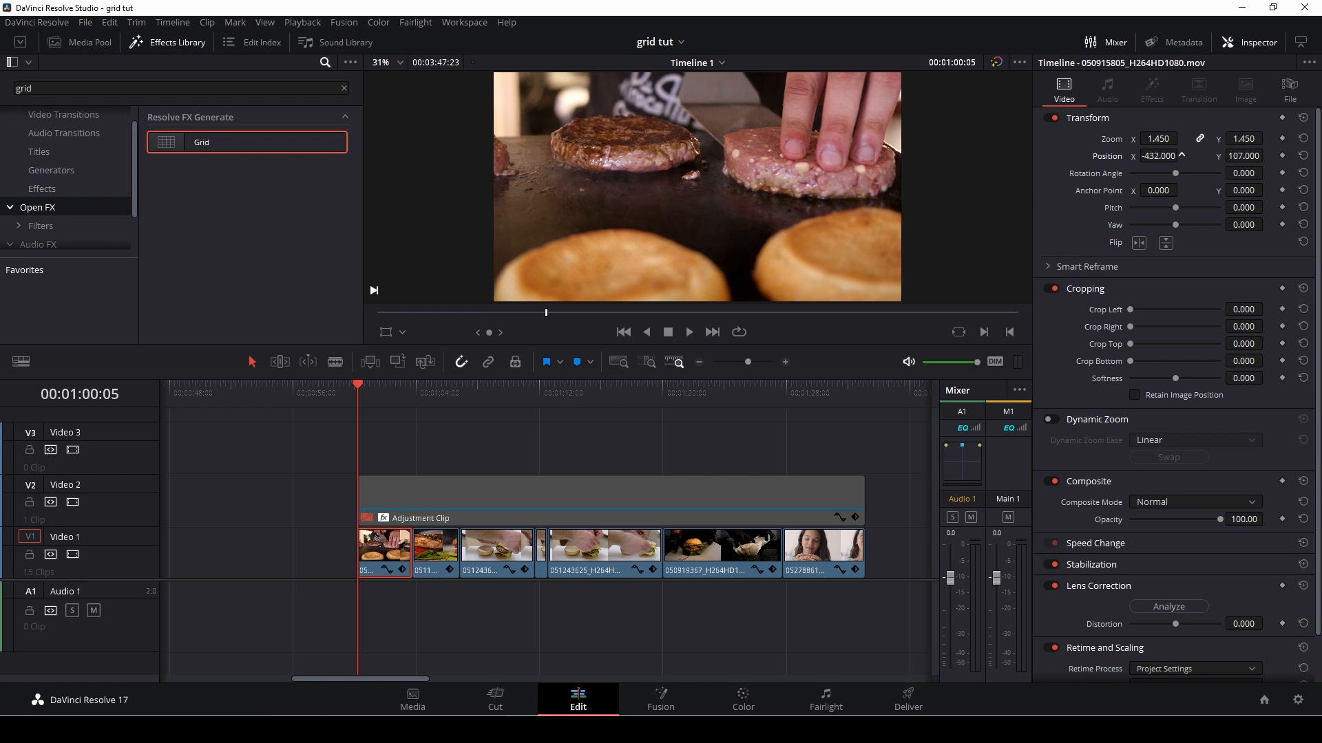